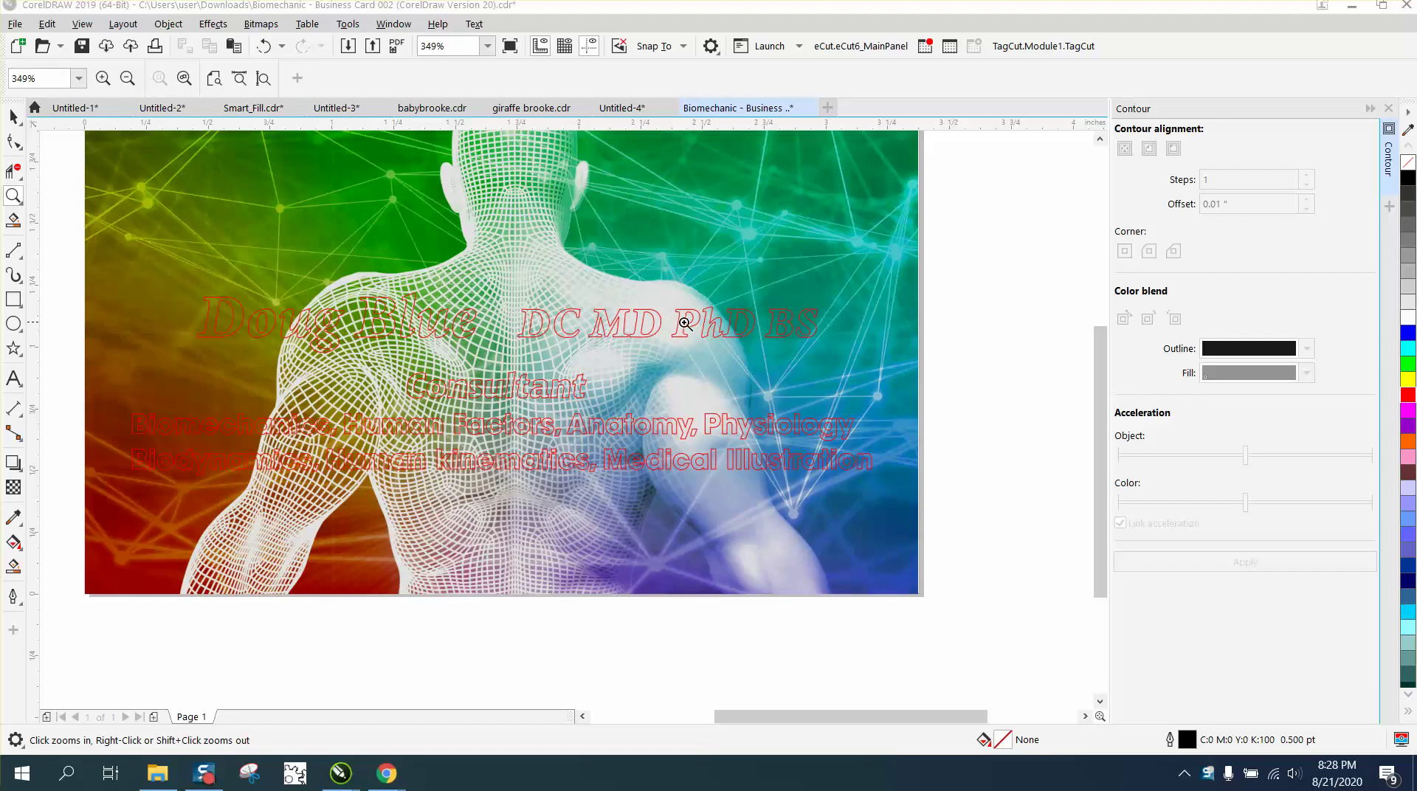
{"action": "right_click", "coordinate": [796, 333]}
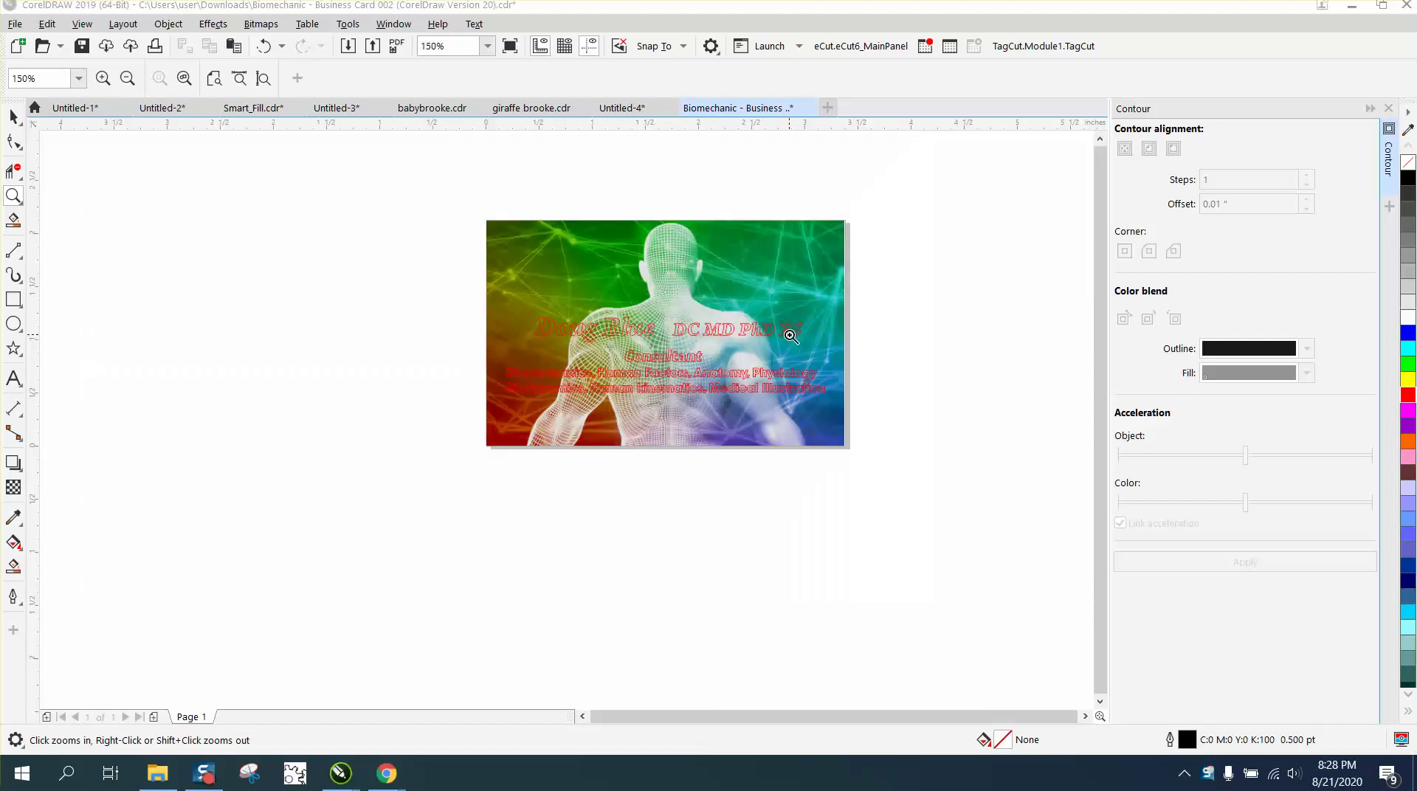
{"action": "left_click_drag", "start_coordinate": [452, 240], "coordinate": [911, 500]}
{"action": "left_click", "coordinate": [12, 118]}
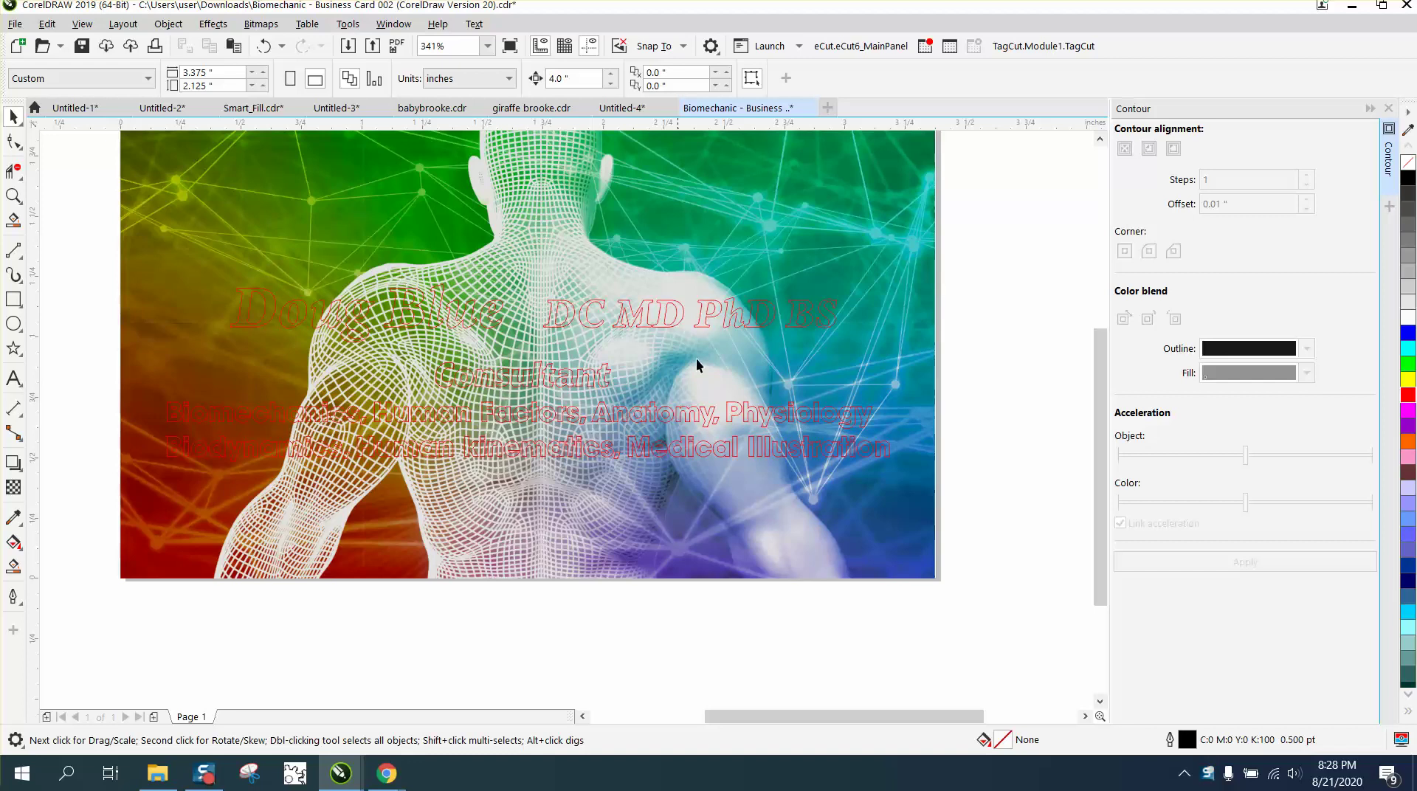
{"action": "left_click", "coordinate": [810, 326]}
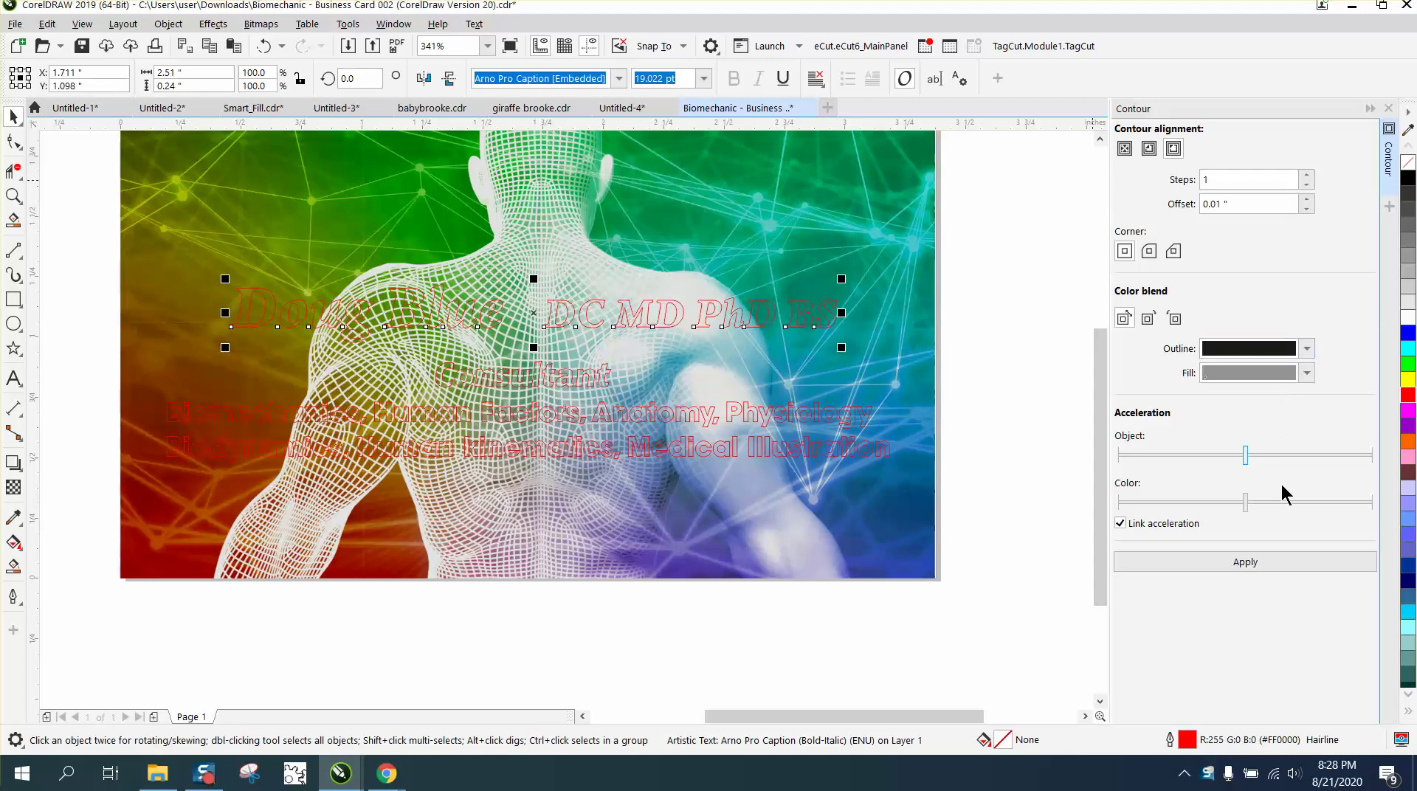
{"action": "left_click", "coordinate": [1258, 566]}
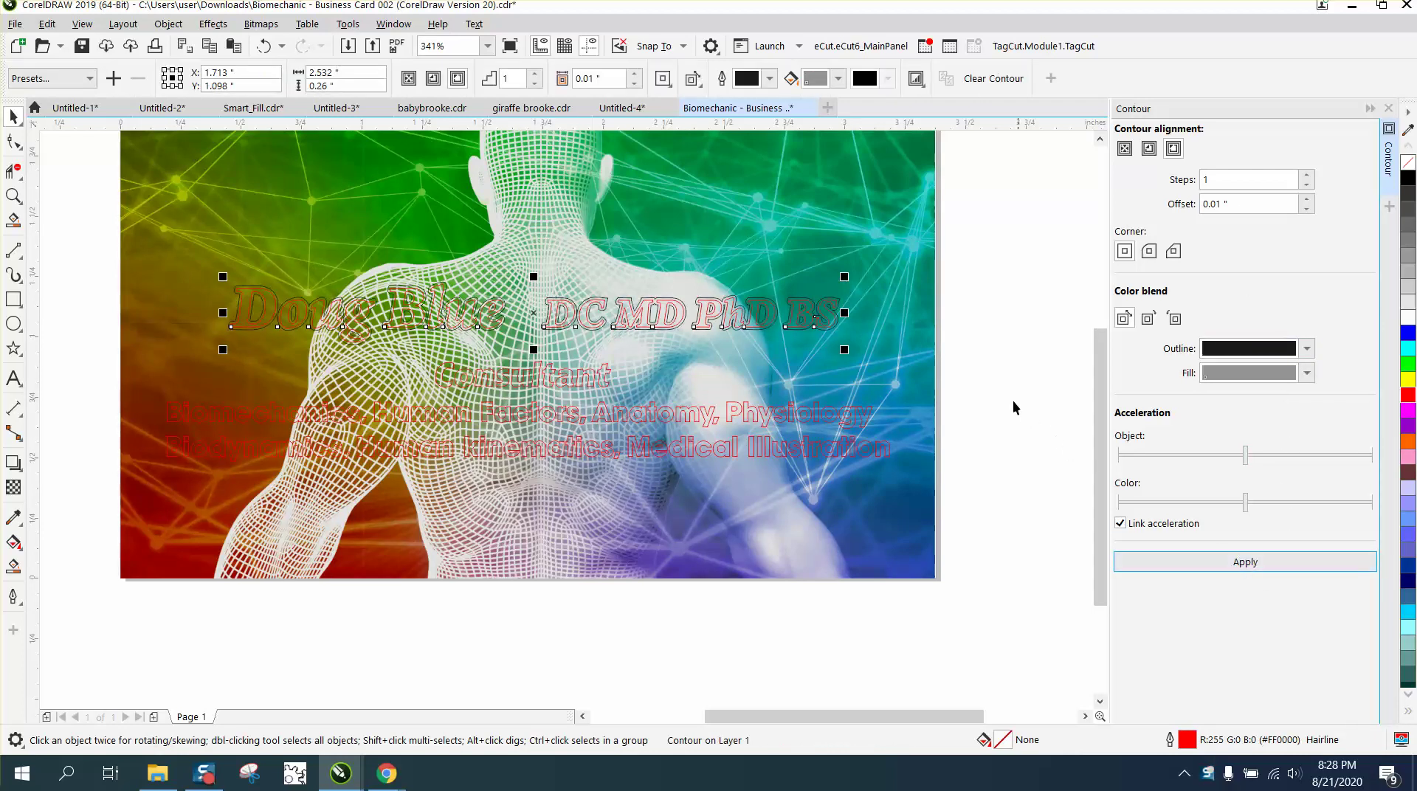
{"action": "scroll", "coordinate": [932, 263], "scroll_direction": "down", "scroll_amount": 3}
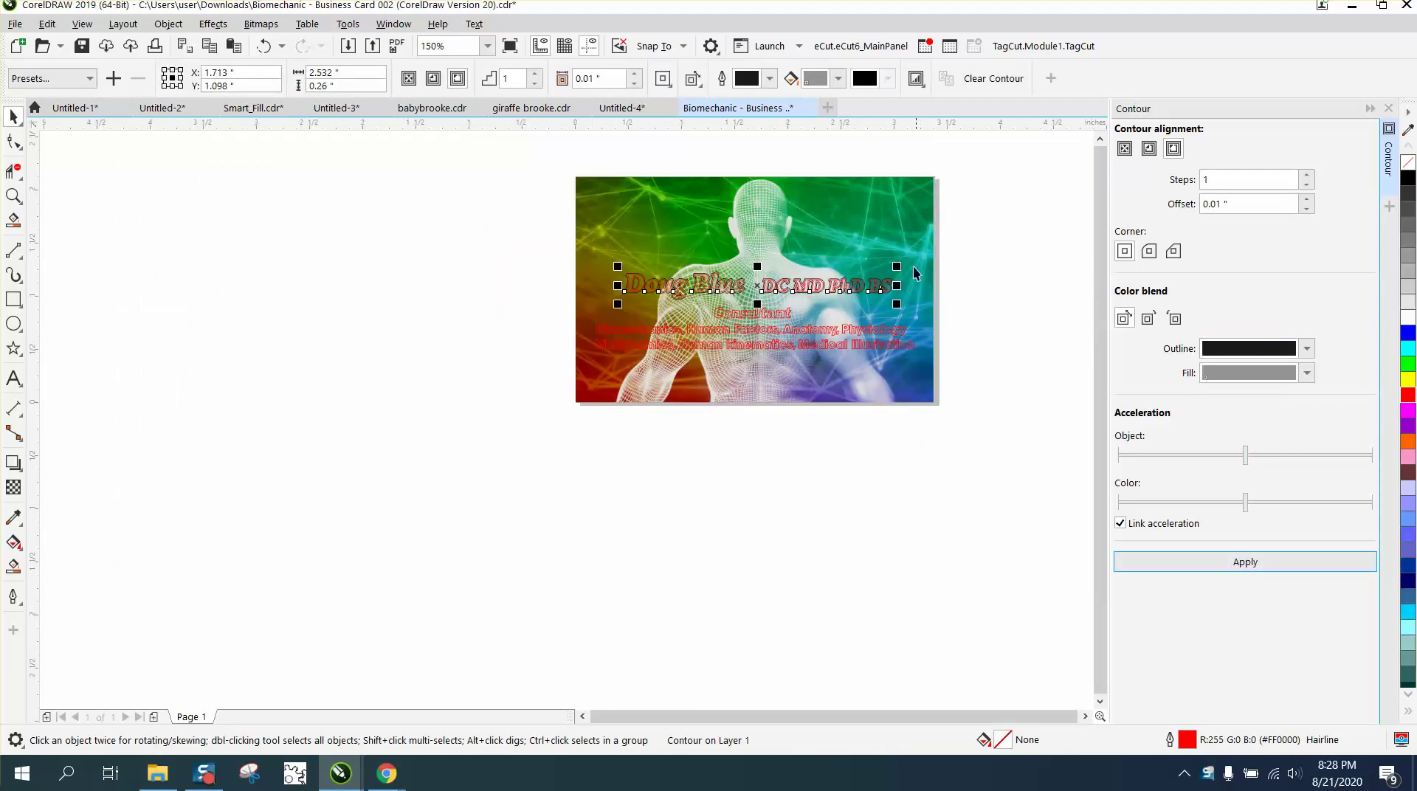
Break the contour apart, move both name pieces off the card, and drop the text below its contour.
{"action": "left_click", "coordinate": [168, 24]}
{"action": "left_click", "coordinate": [260, 414]}
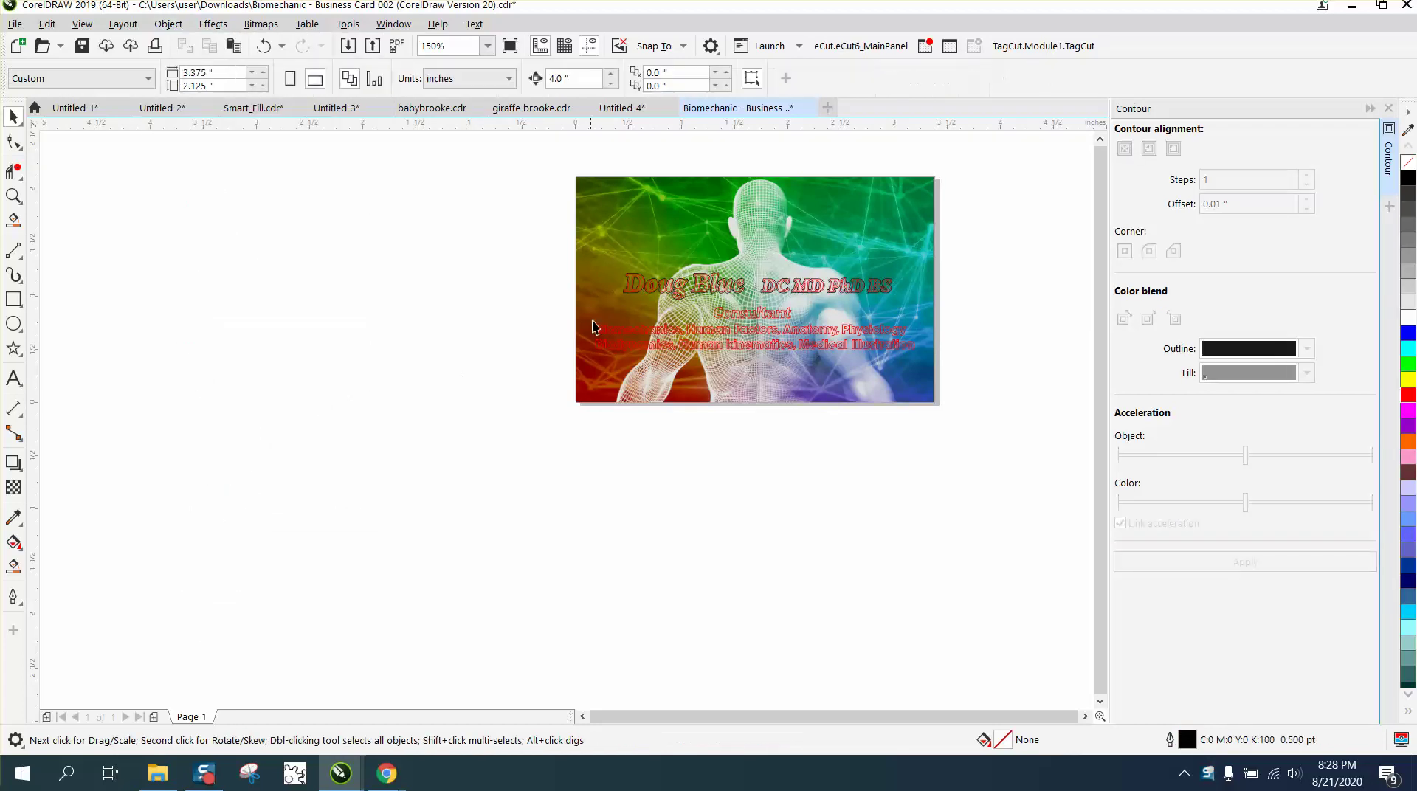
{"action": "left_click", "coordinate": [639, 296]}
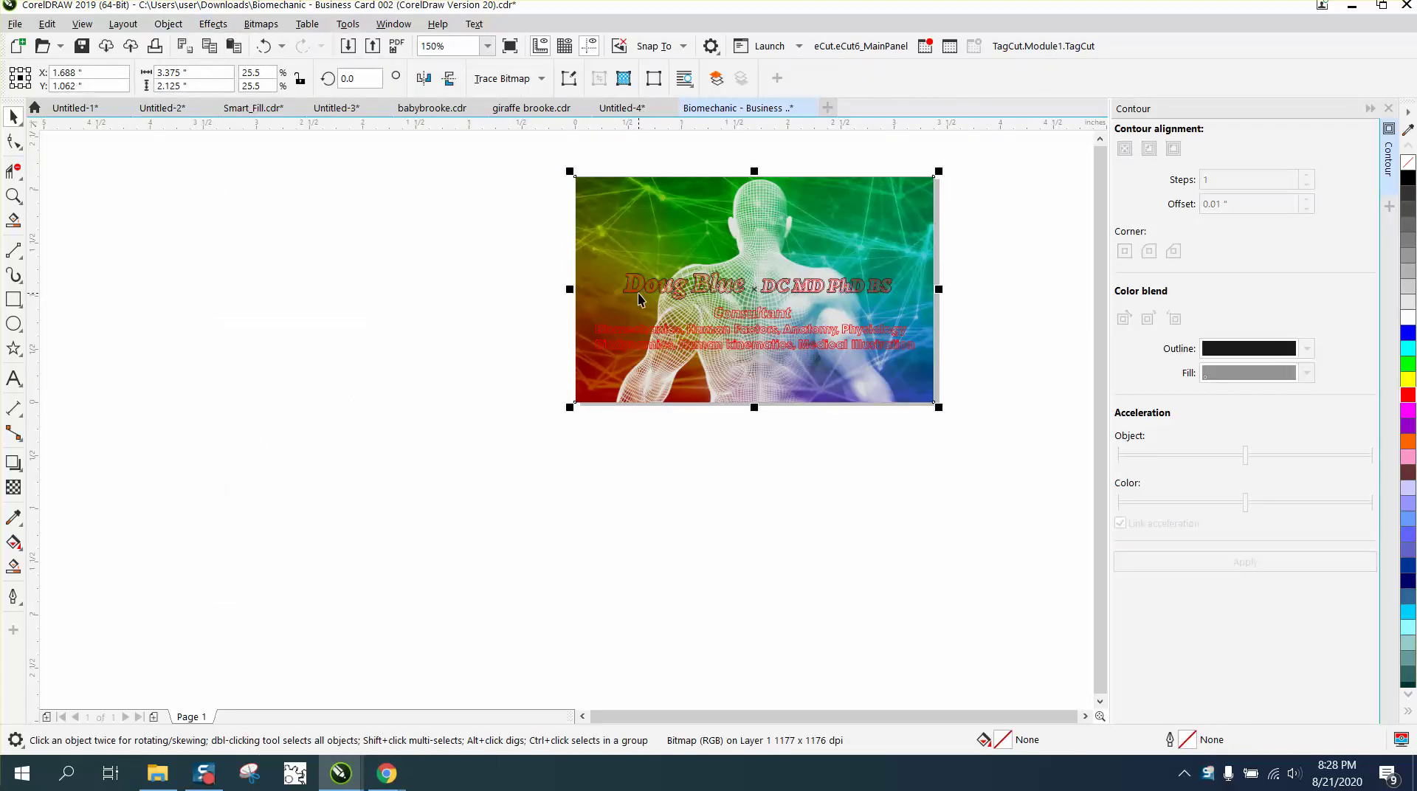
{"action": "left_click_drag", "start_coordinate": [547, 274], "coordinate": [955, 312]}
{"action": "key", "text": "shift+Left"}
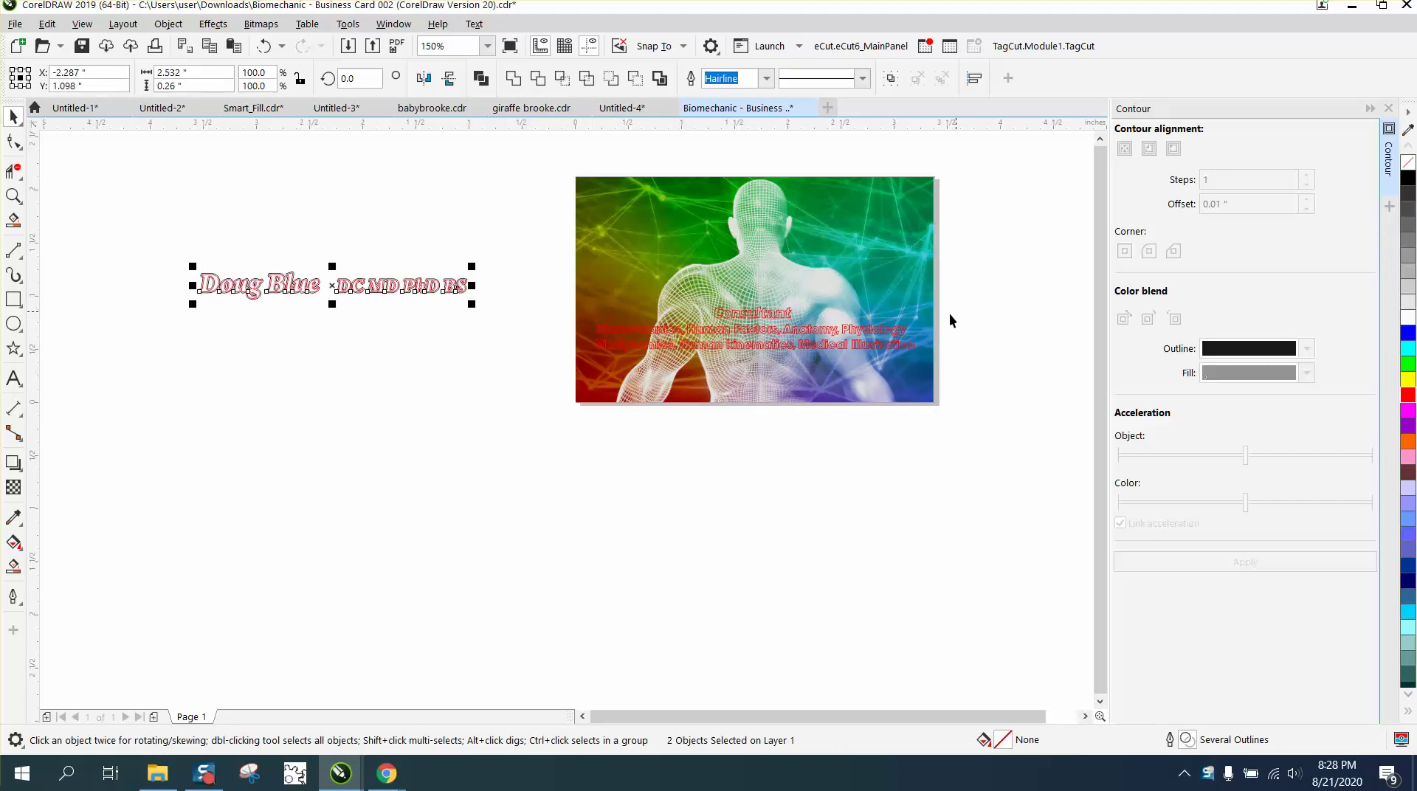
{"action": "left_click", "coordinate": [432, 395]}
{"action": "left_click", "coordinate": [431, 287]}
{"action": "key", "text": "shift+Down"}
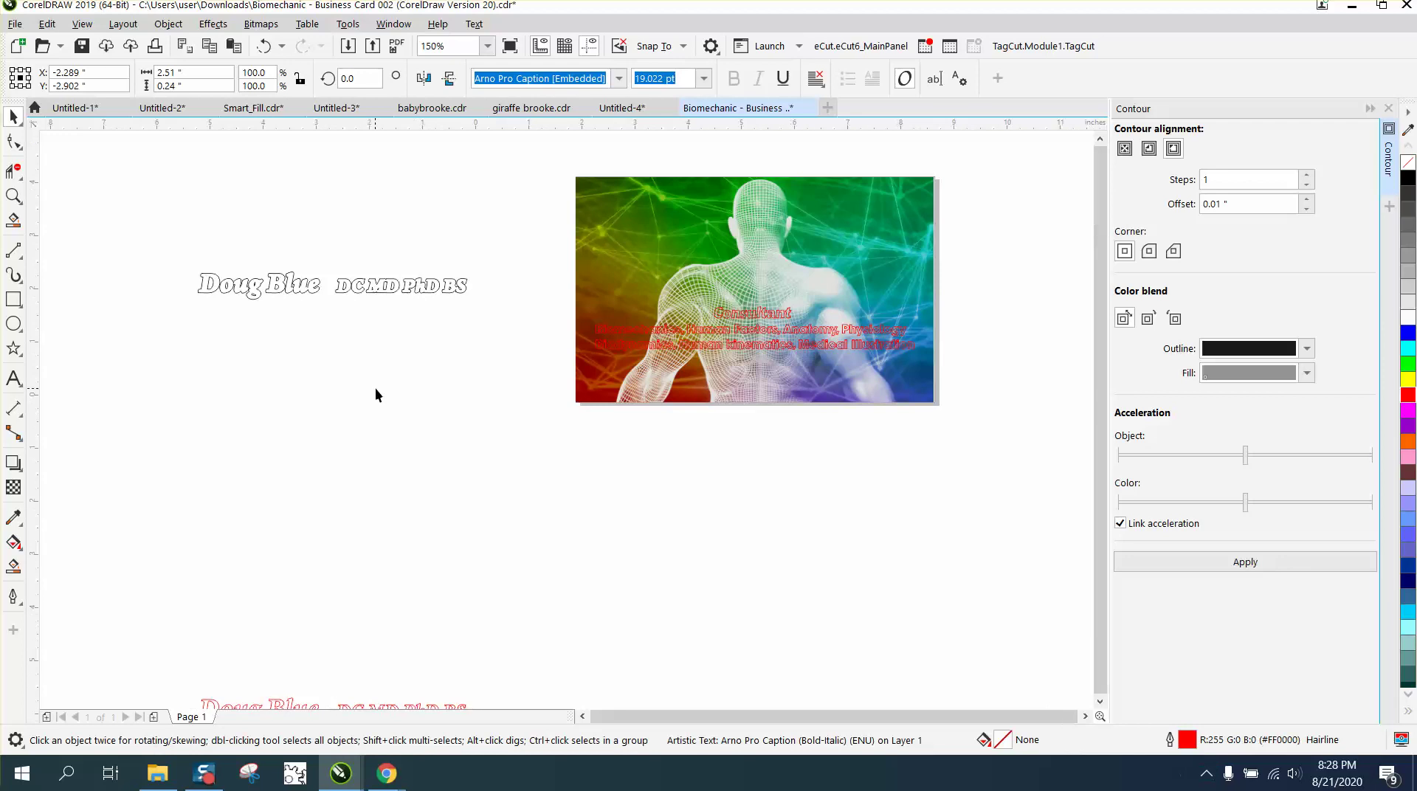
Fill the name text black with no outline and nudge it back onto the card.
{"action": "scroll", "coordinate": [375, 388], "scroll_direction": "down", "scroll_amount": 1}
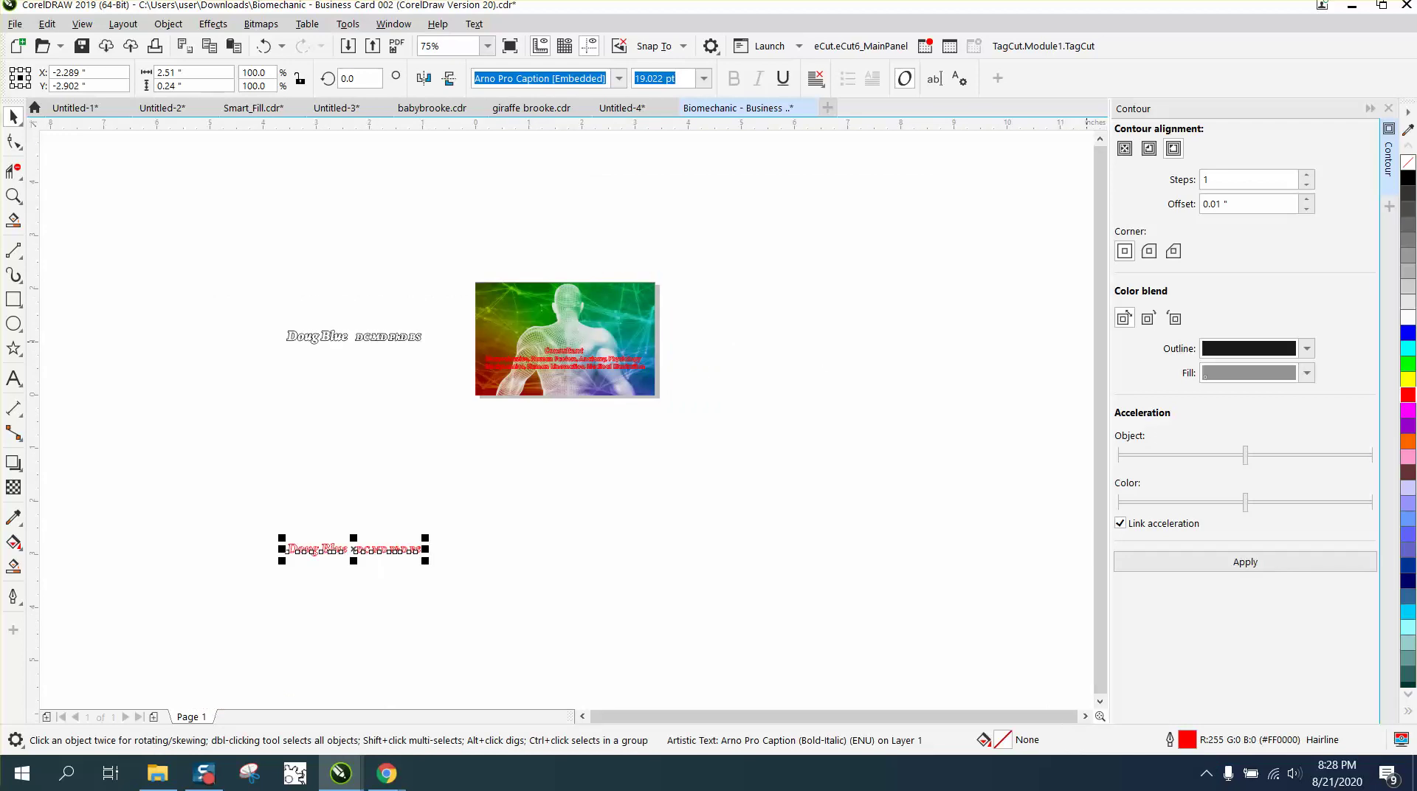
{"action": "left_click", "coordinate": [1409, 179]}
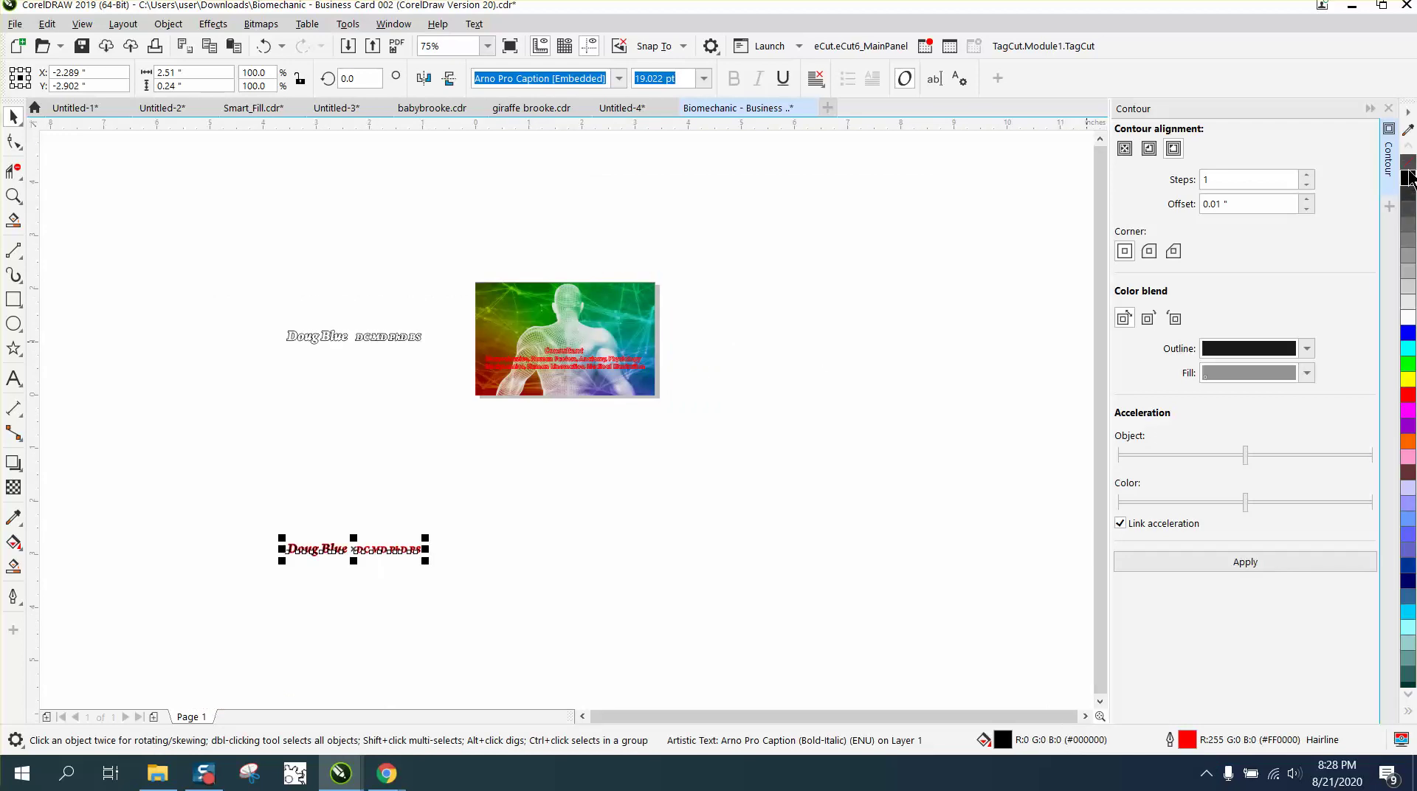
{"action": "right_click", "coordinate": [1409, 174]}
{"action": "key", "text": "Up"}
{"action": "key", "text": "Up"}
{"action": "key", "text": "Up"}
{"action": "key", "text": "Up"}
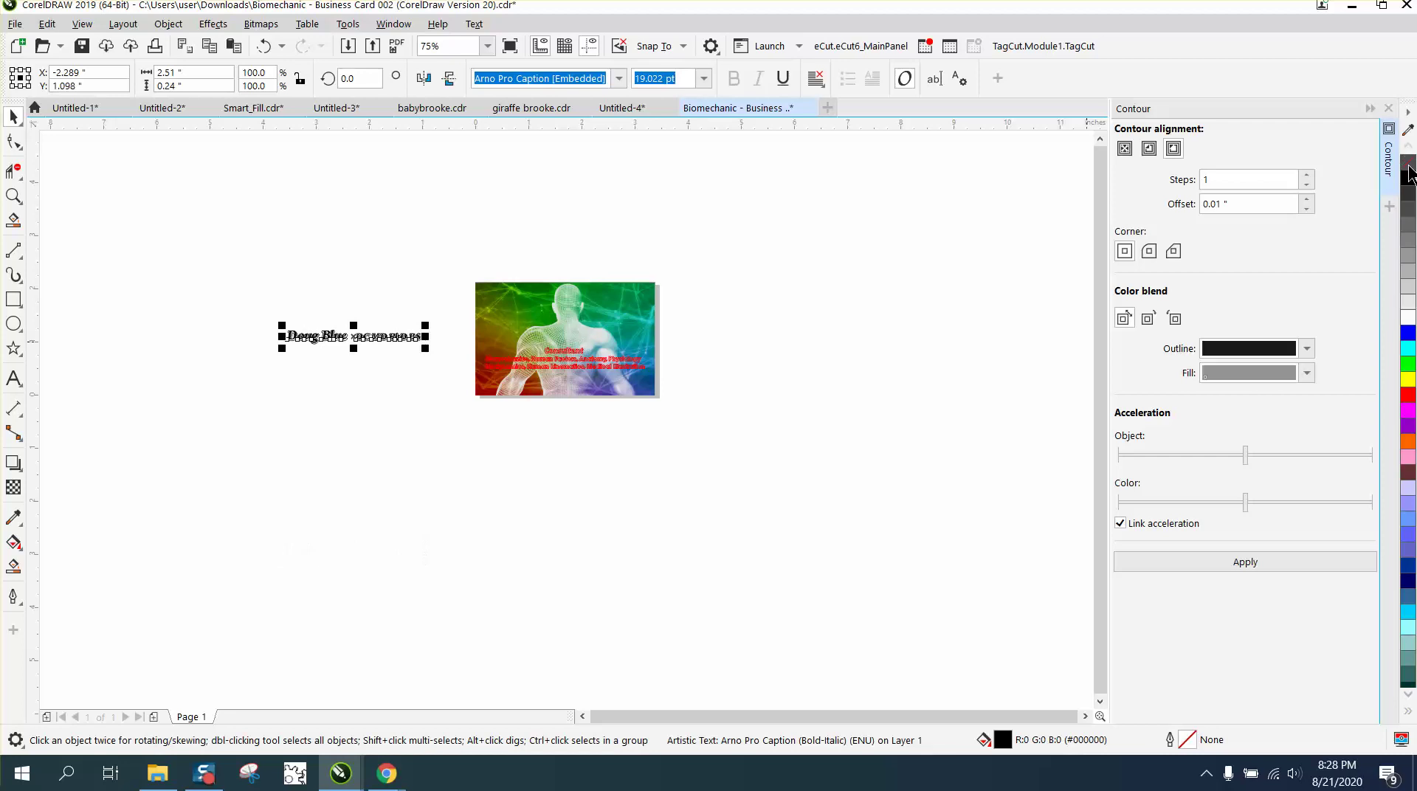
{"action": "key", "text": "Right"}
{"action": "key", "text": "Right"}
{"action": "key", "text": "Right"}
{"action": "key", "text": "Right"}
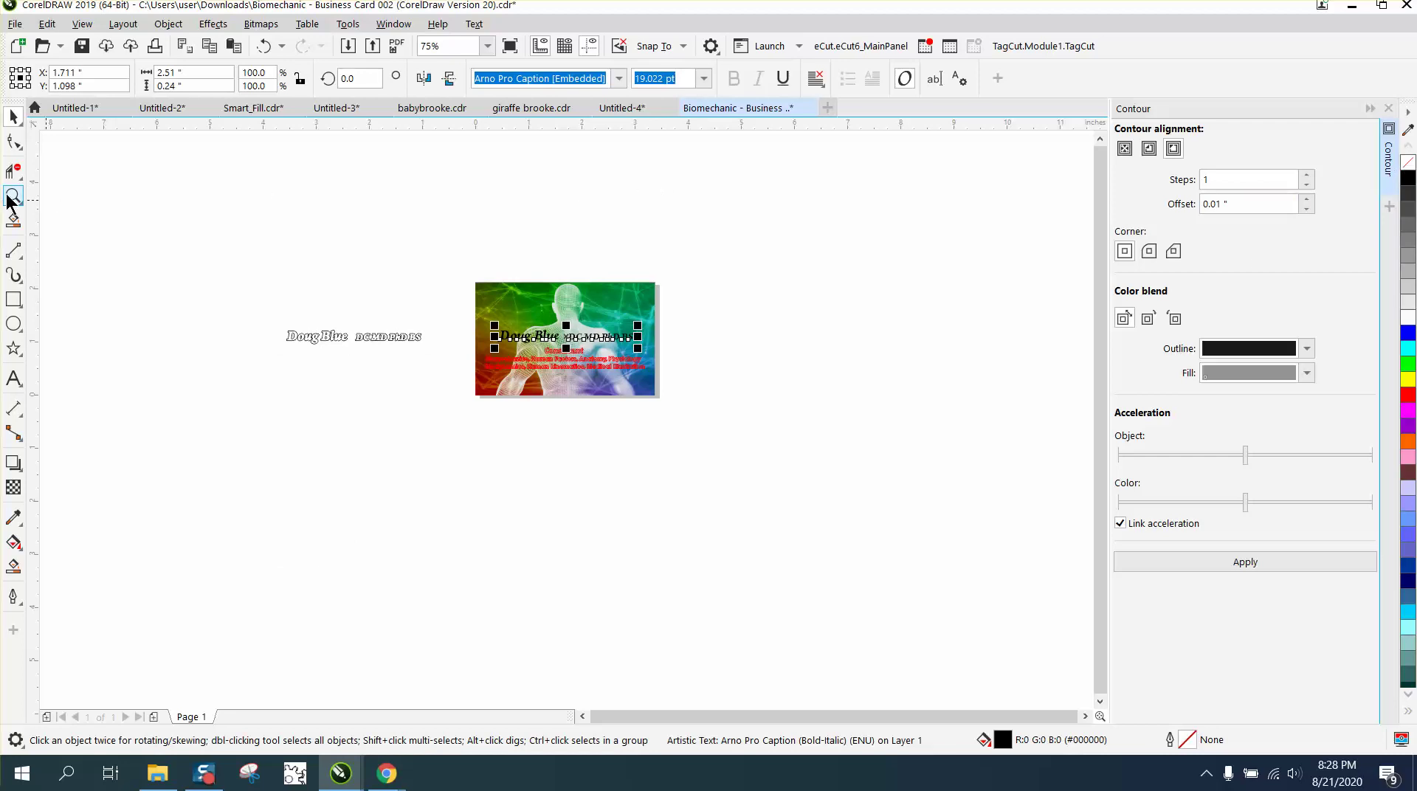
{"action": "left_click", "coordinate": [13, 196]}
{"action": "left_click_drag", "start_coordinate": [478, 302], "coordinate": [698, 399]}
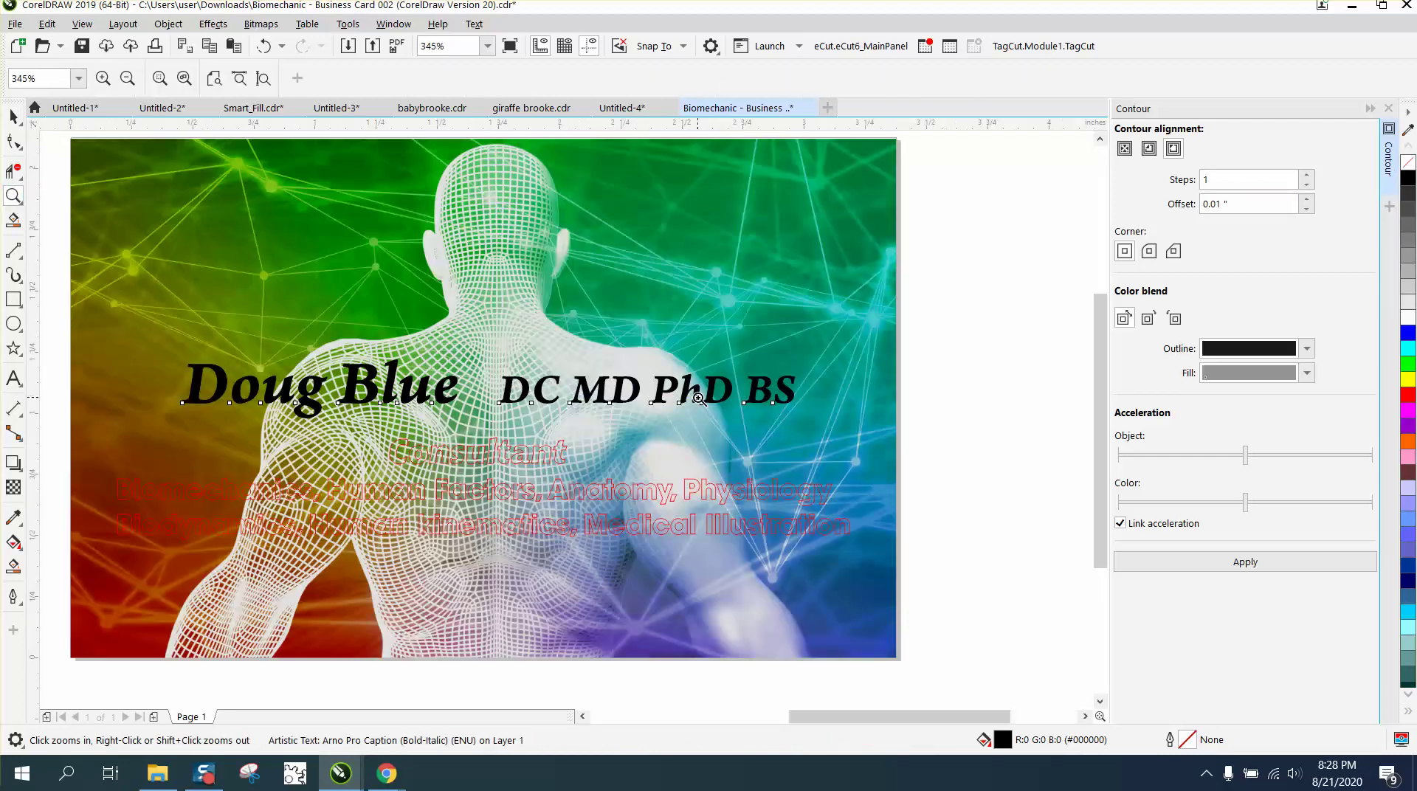
{"action": "right_click", "coordinate": [579, 354]}
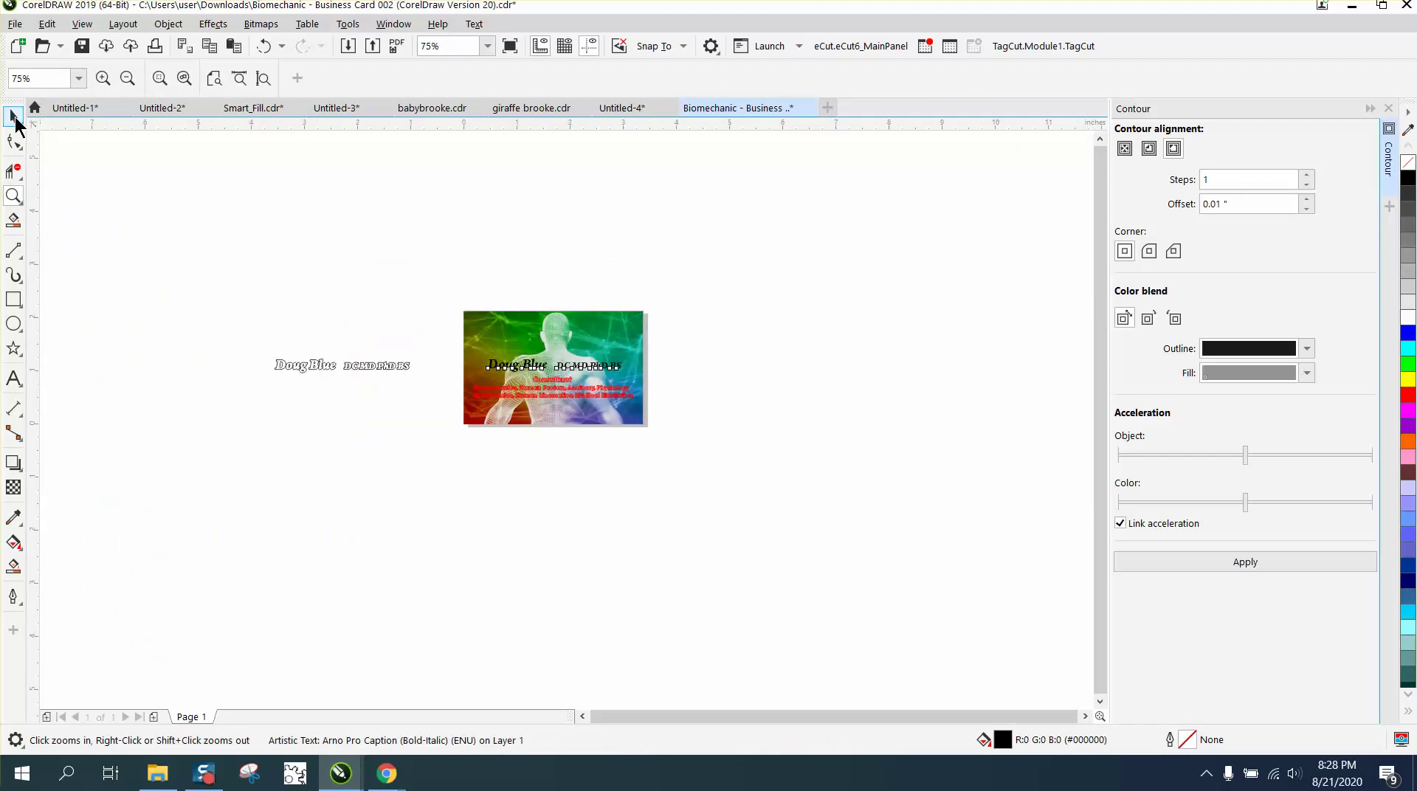
Fill the separated contour shape pink (#FF99CC), keeping its thin hairline outline.
{"action": "left_click", "coordinate": [14, 116]}
{"action": "left_click_drag", "start_coordinate": [344, 365], "coordinate": [345, 365]}
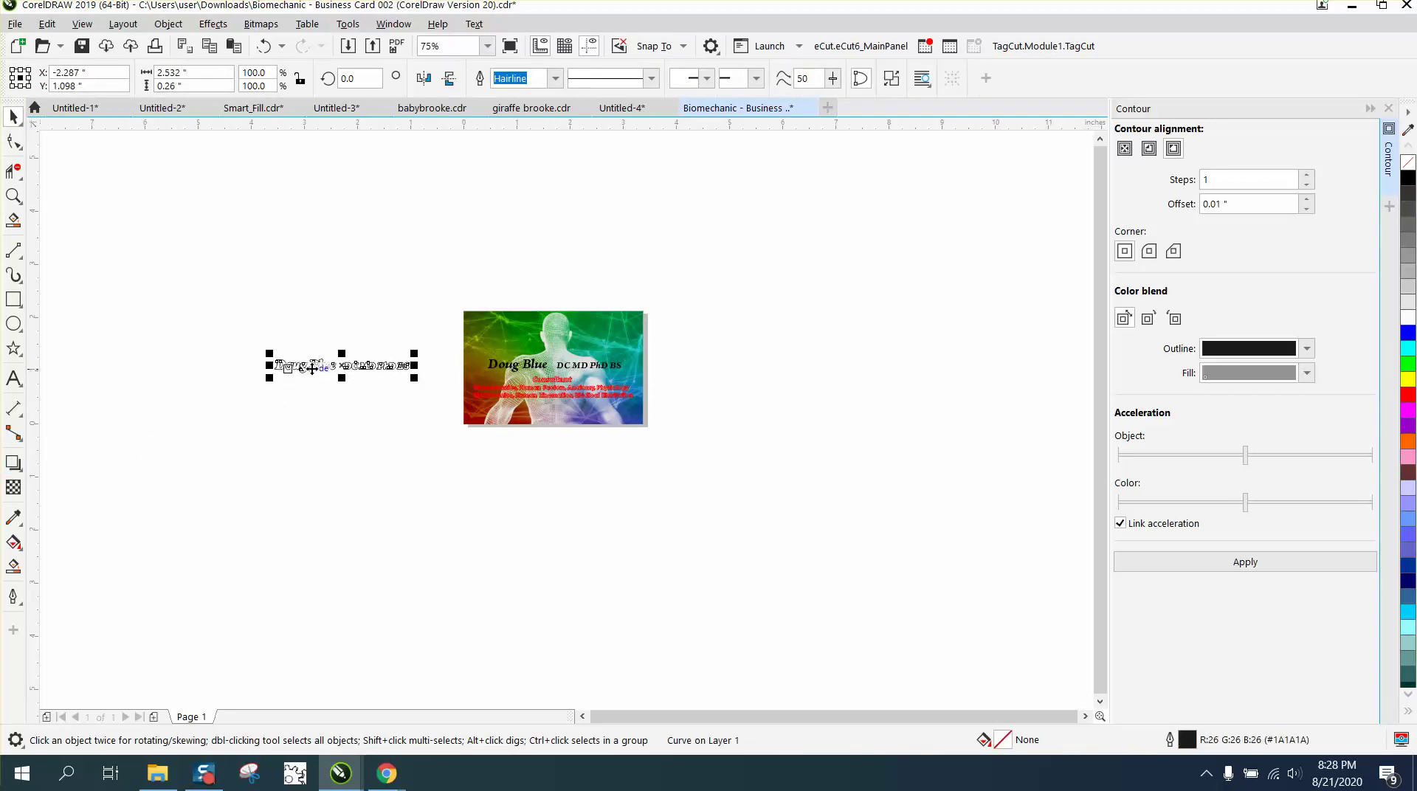
{"action": "left_click", "coordinate": [14, 196]}
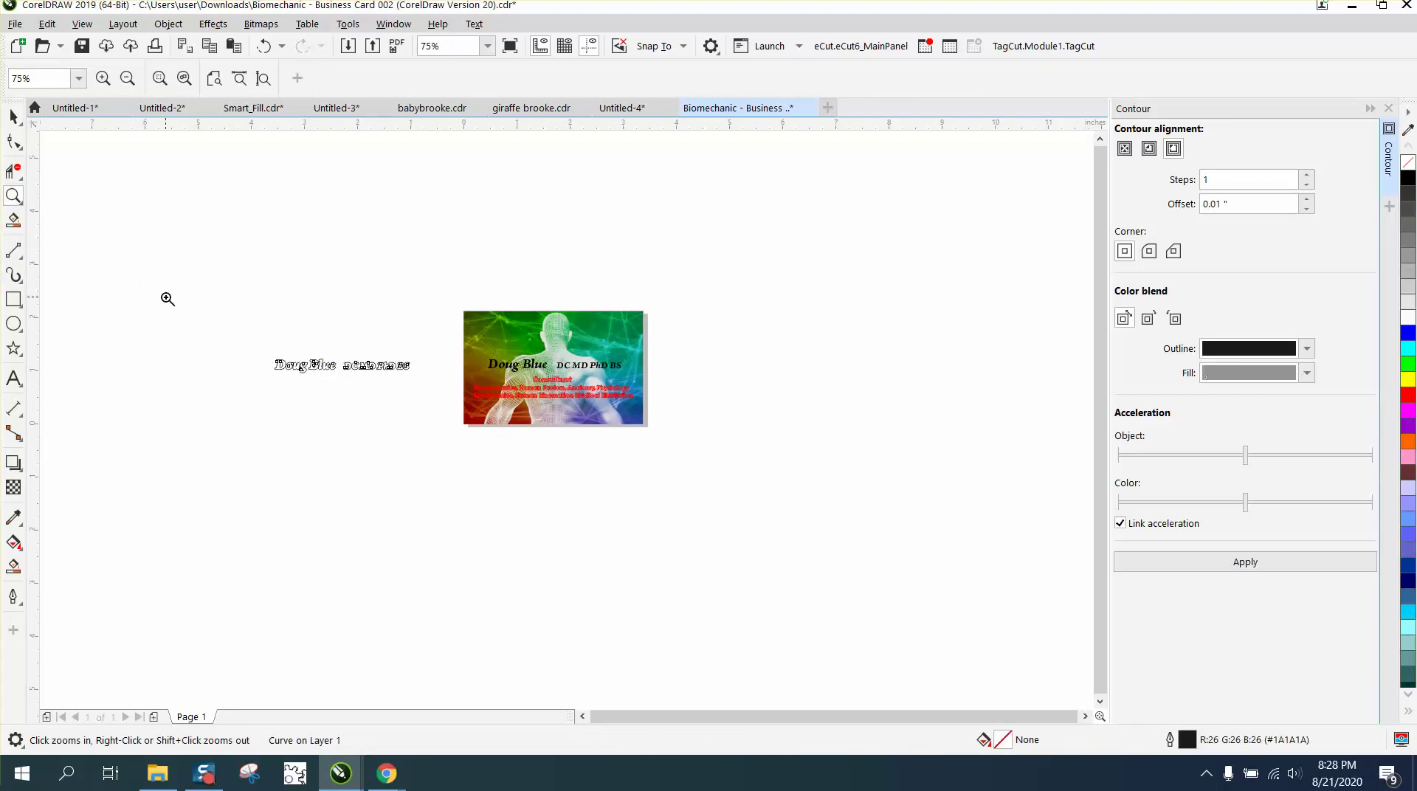
{"action": "left_click_drag", "start_coordinate": [222, 330], "coordinate": [464, 395]}
{"action": "left_click", "coordinate": [13, 116]}
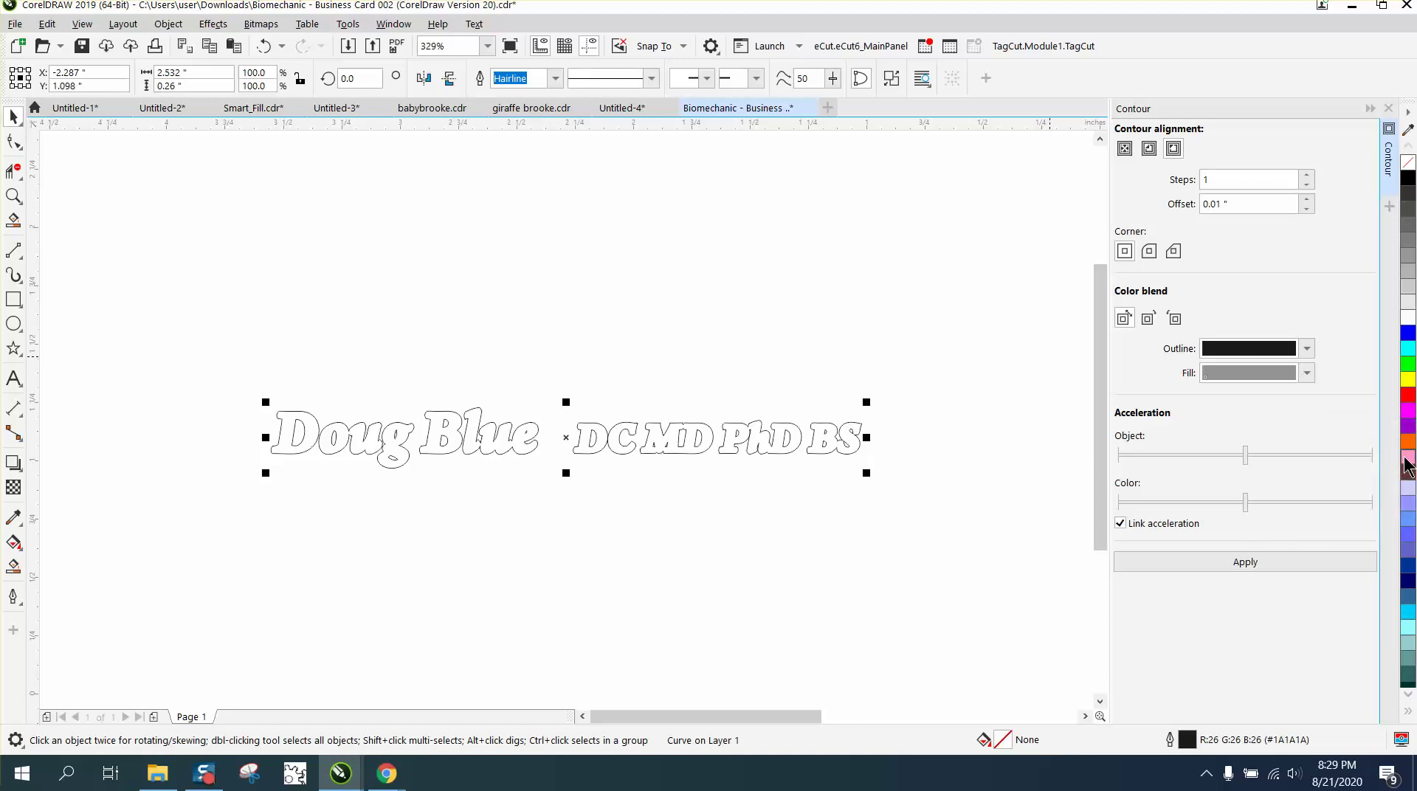
{"action": "left_click", "coordinate": [1407, 461]}
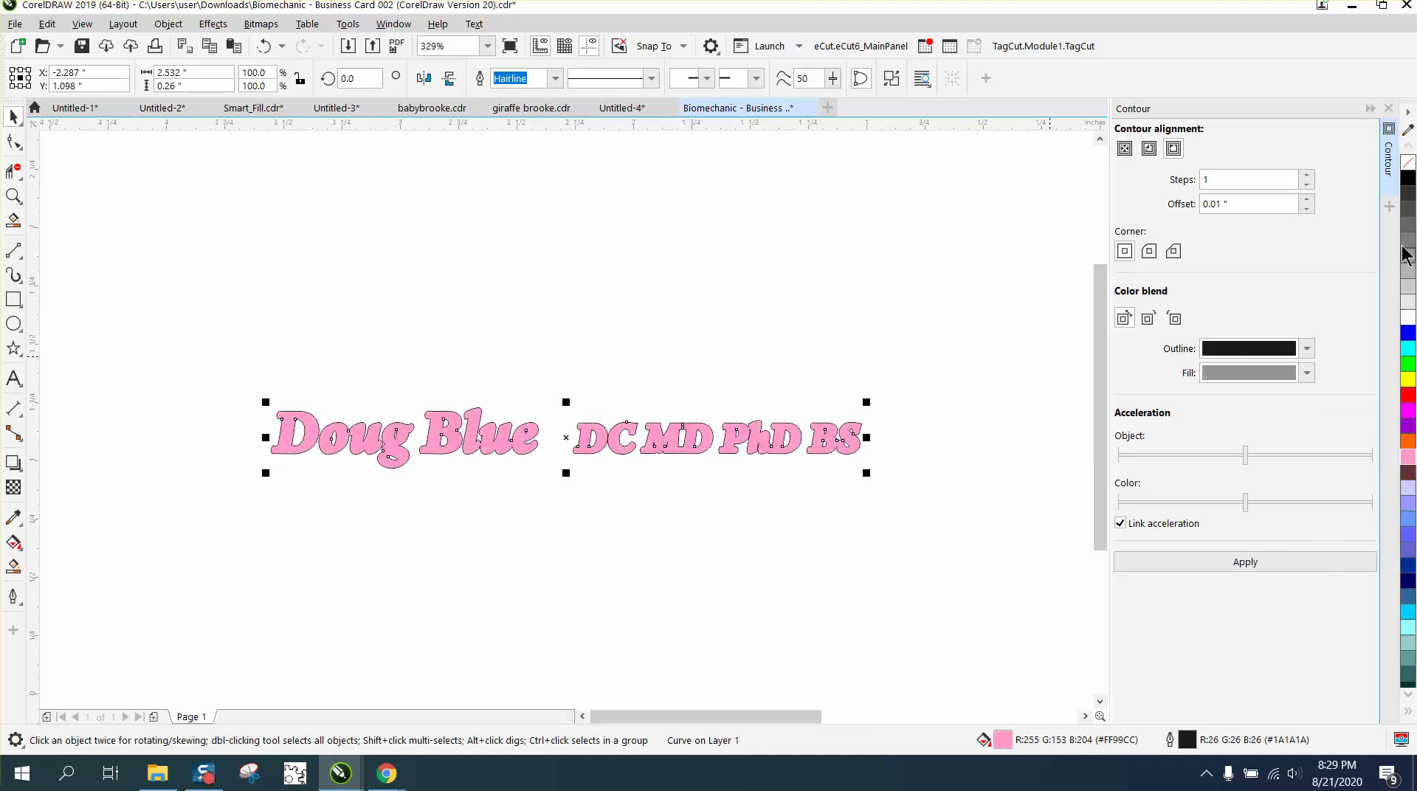
{"action": "right_click", "coordinate": [1408, 169]}
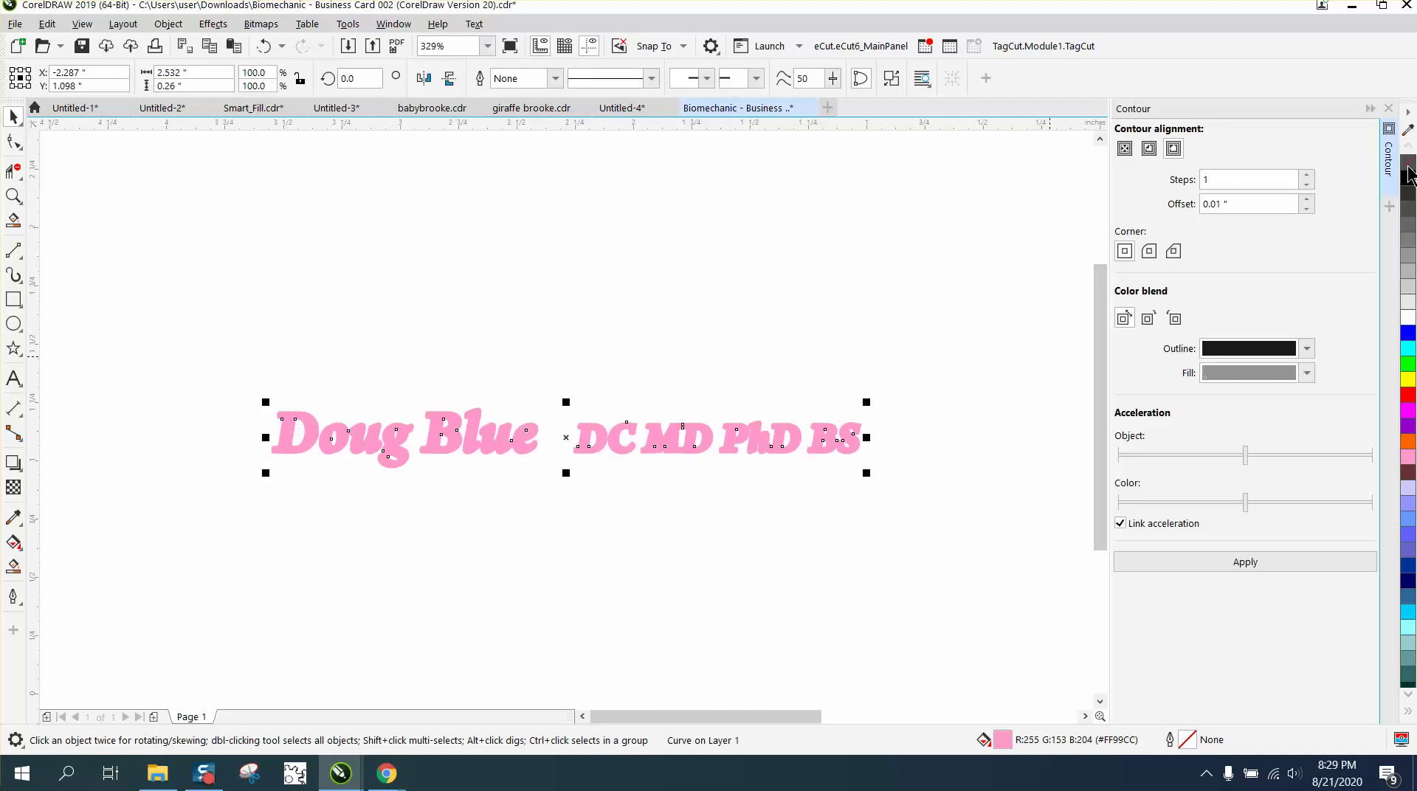
{"action": "left_click", "coordinate": [263, 46]}
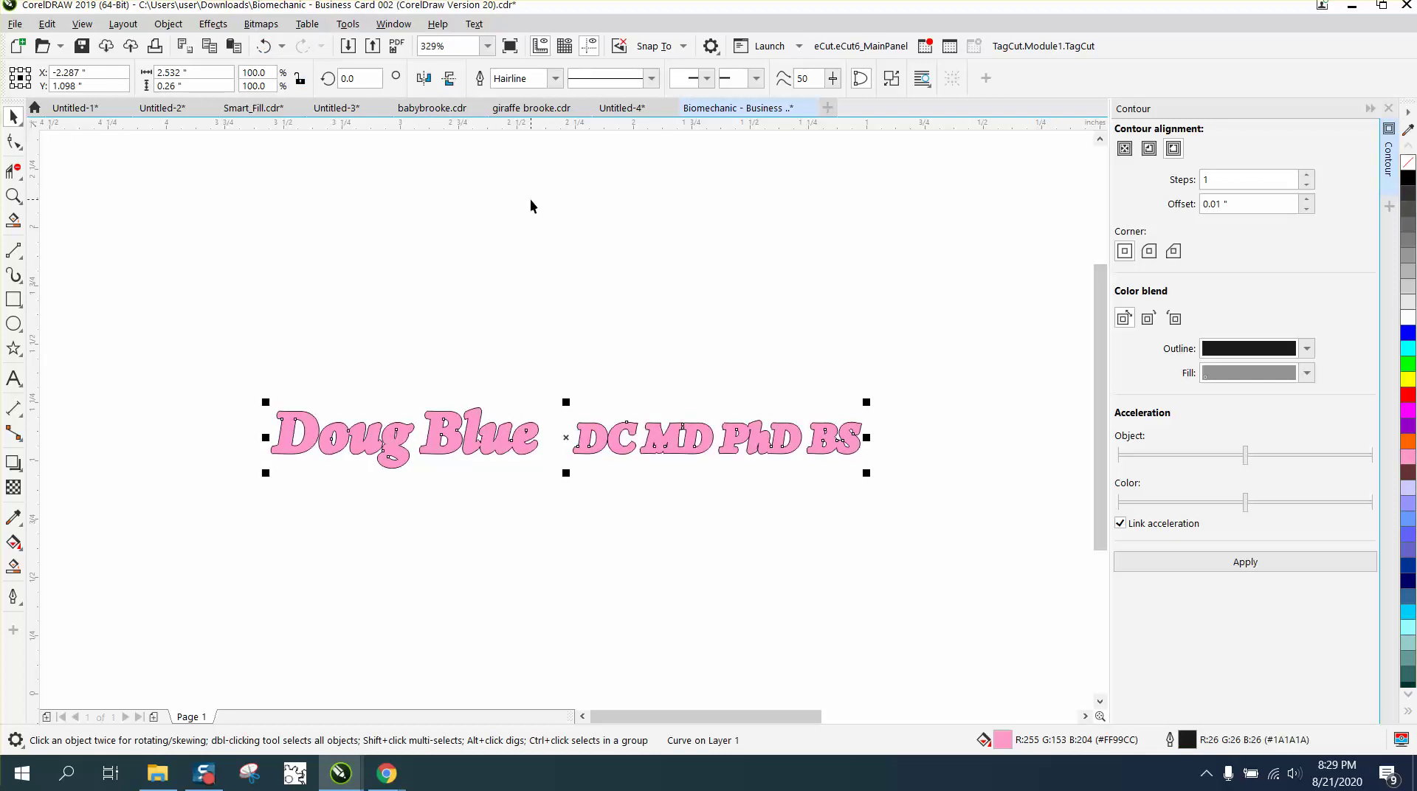
{"action": "scroll", "coordinate": [526, 214], "scroll_direction": "down", "scroll_amount": 4}
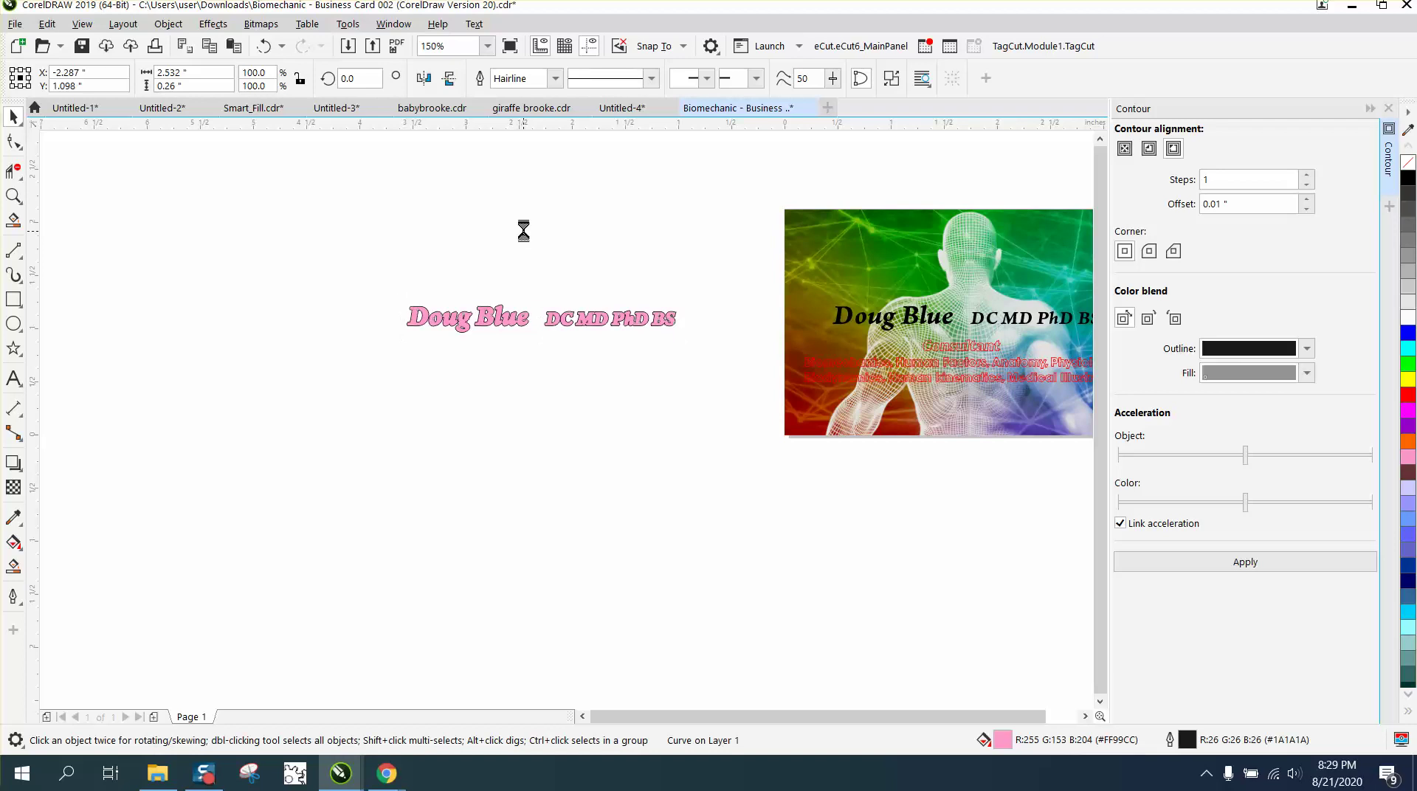
{"action": "scroll", "coordinate": [523, 230], "scroll_direction": "down", "scroll_amount": 4}
{"action": "left_click_drag", "start_coordinate": [421, 375], "coordinate": [629, 425]}
{"action": "right_click", "coordinate": [1409, 162]}
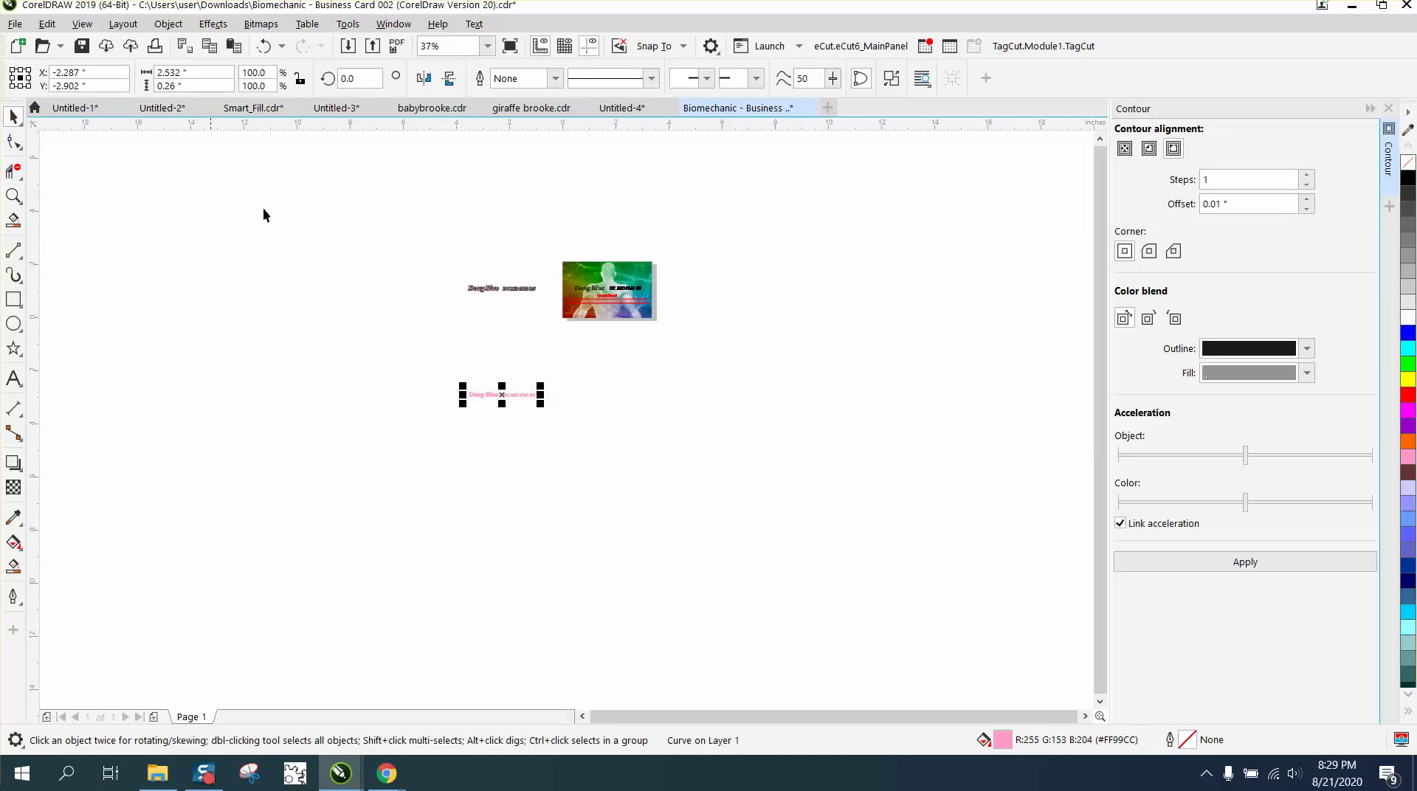
Nudge the pink contour text 4" right onto the card, behind the black name.
{"action": "left_click", "coordinate": [13, 195]}
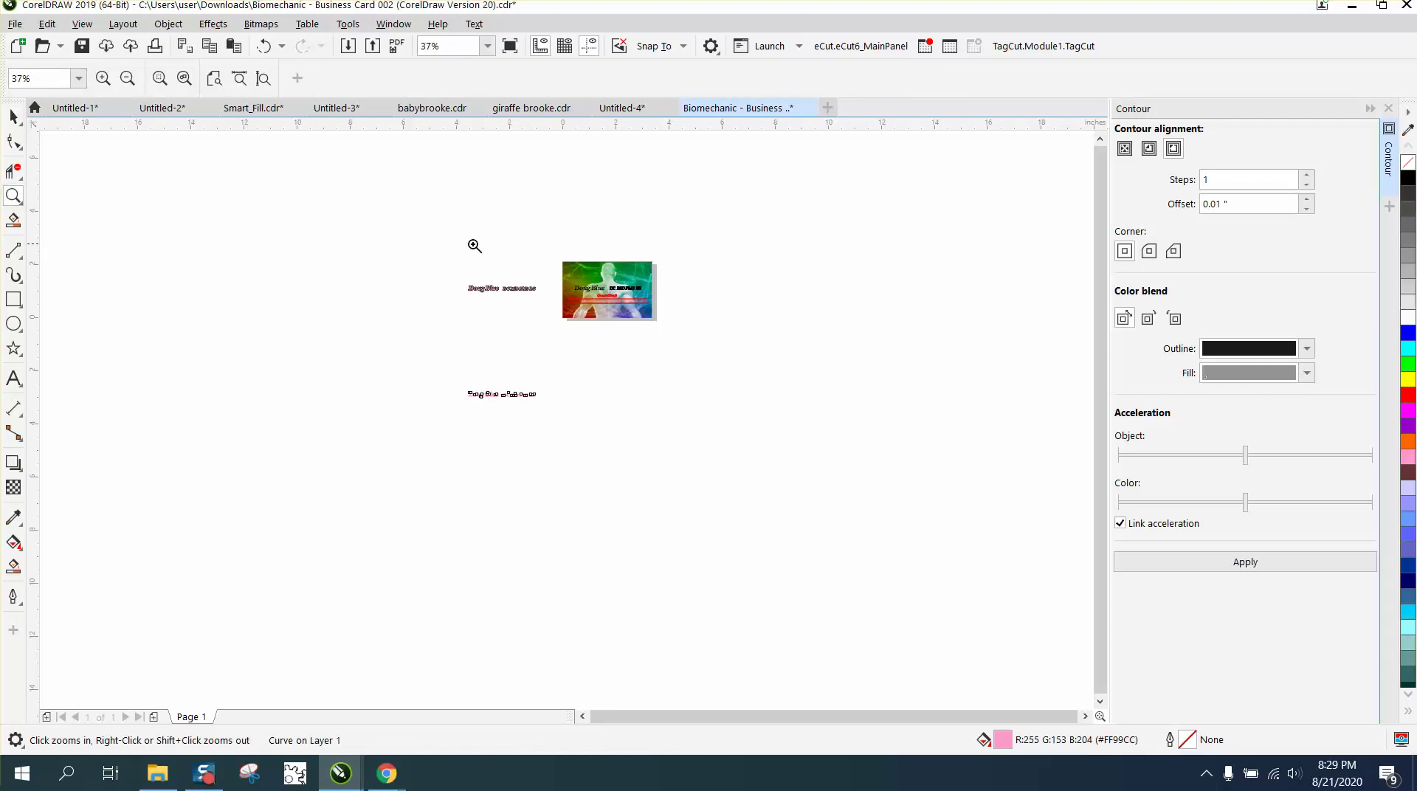
{"action": "left_click_drag", "start_coordinate": [474, 244], "coordinate": [714, 342]}
{"action": "left_click", "coordinate": [15, 117]}
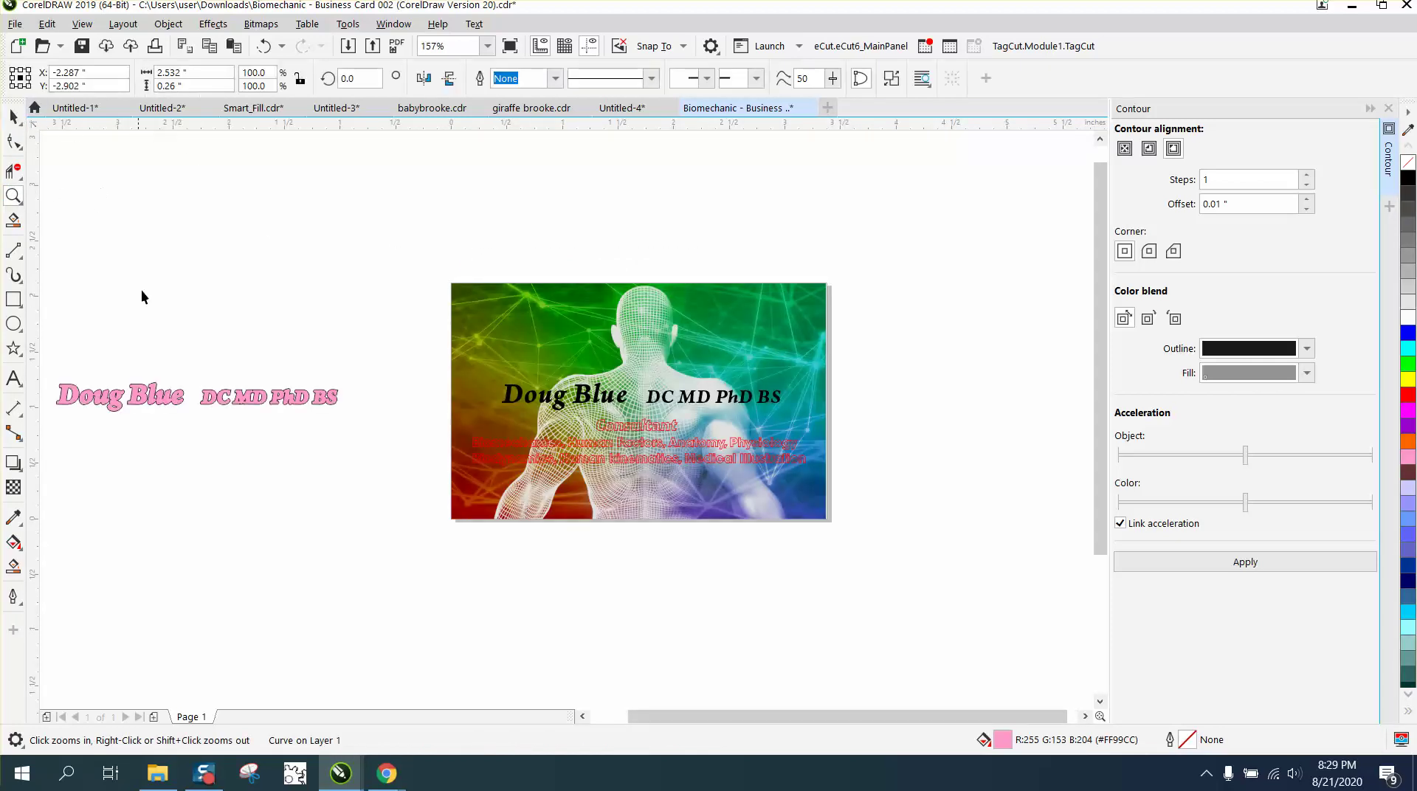
{"action": "left_click", "coordinate": [197, 401]}
{"action": "key", "text": "shift+Right"}
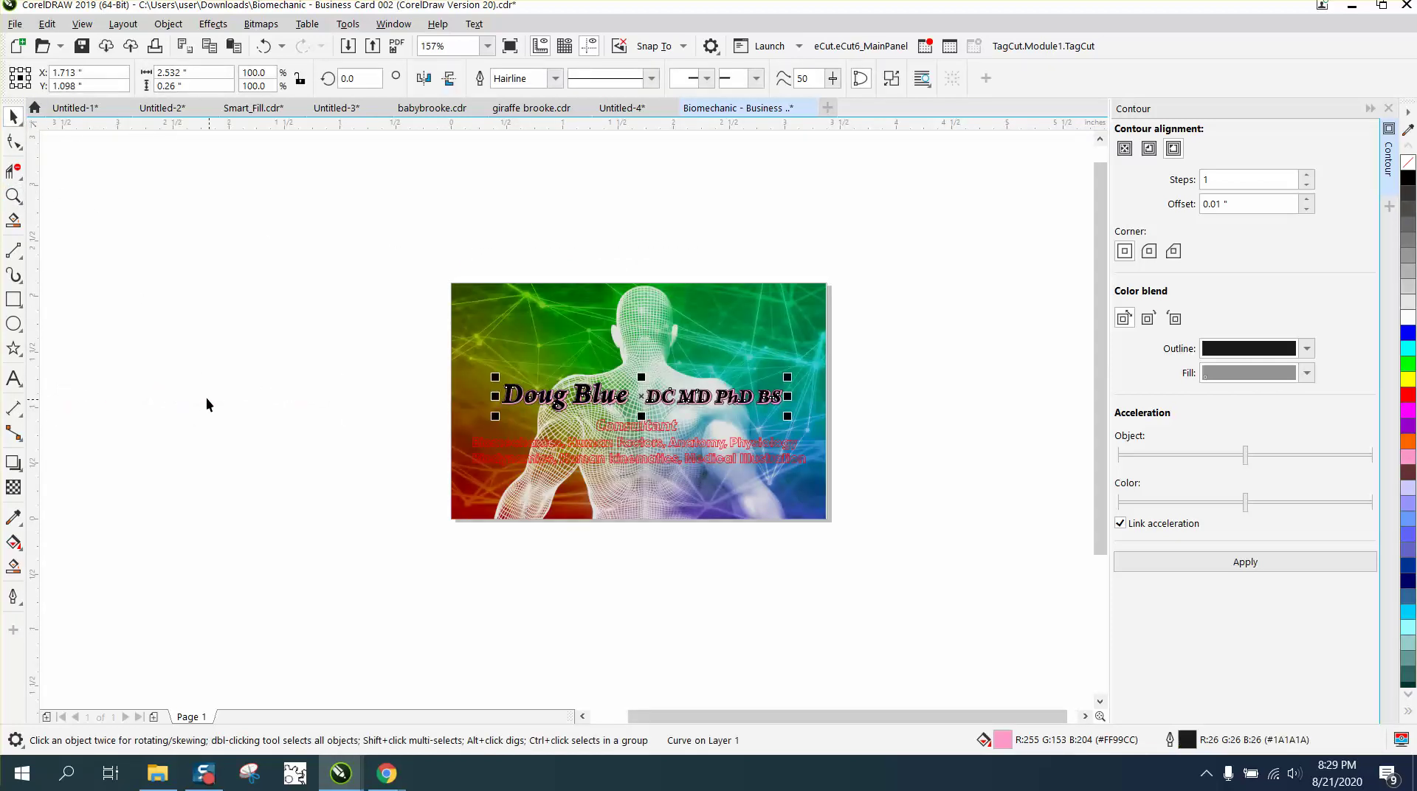
{"action": "left_click", "coordinate": [13, 195]}
{"action": "left_click_drag", "start_coordinate": [454, 353], "coordinate": [787, 436]}
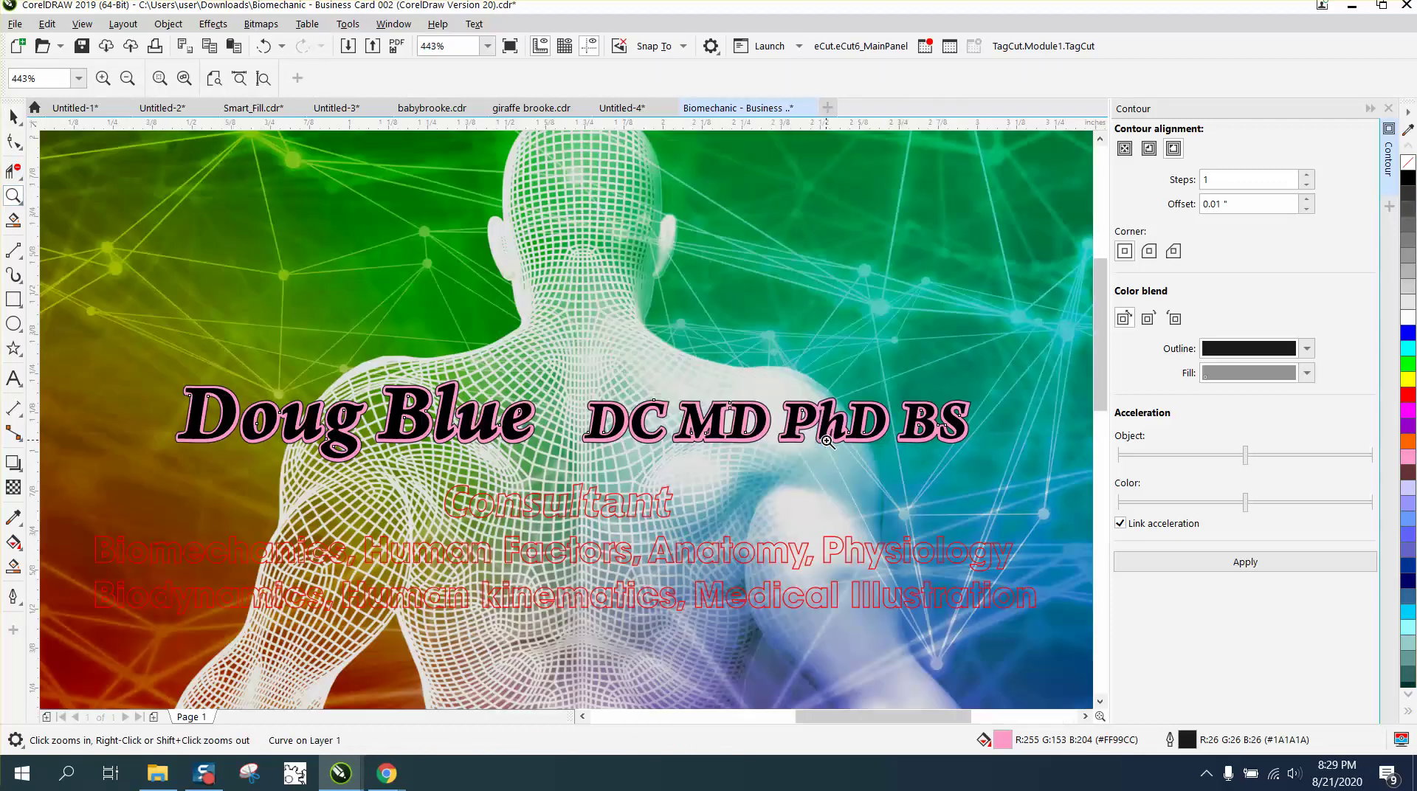
{"action": "right_click", "coordinate": [597, 418]}
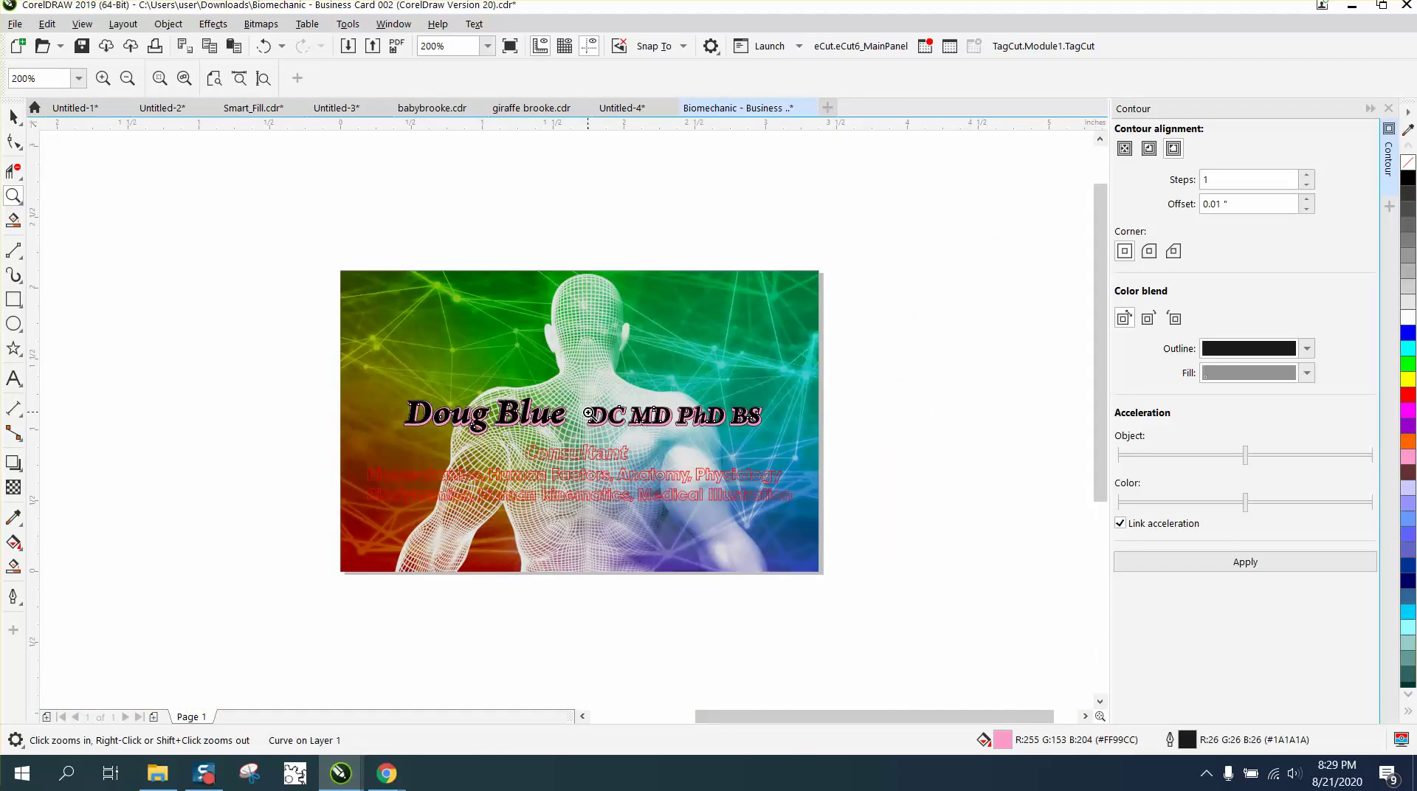
{"action": "left_click", "coordinate": [14, 115]}
{"action": "key", "text": "Up"}
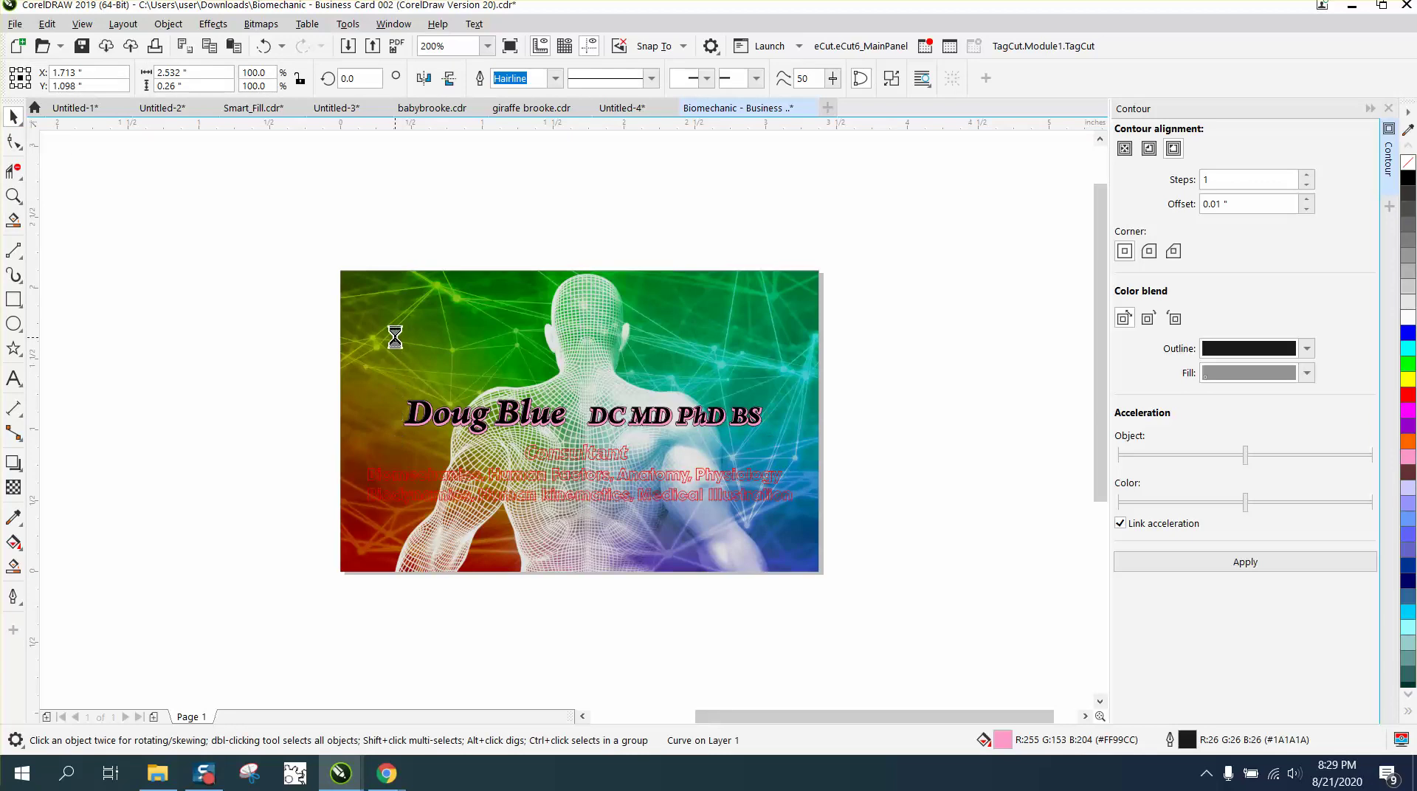
{"action": "scroll", "coordinate": [408, 359], "scroll_direction": "down", "scroll_amount": 1}
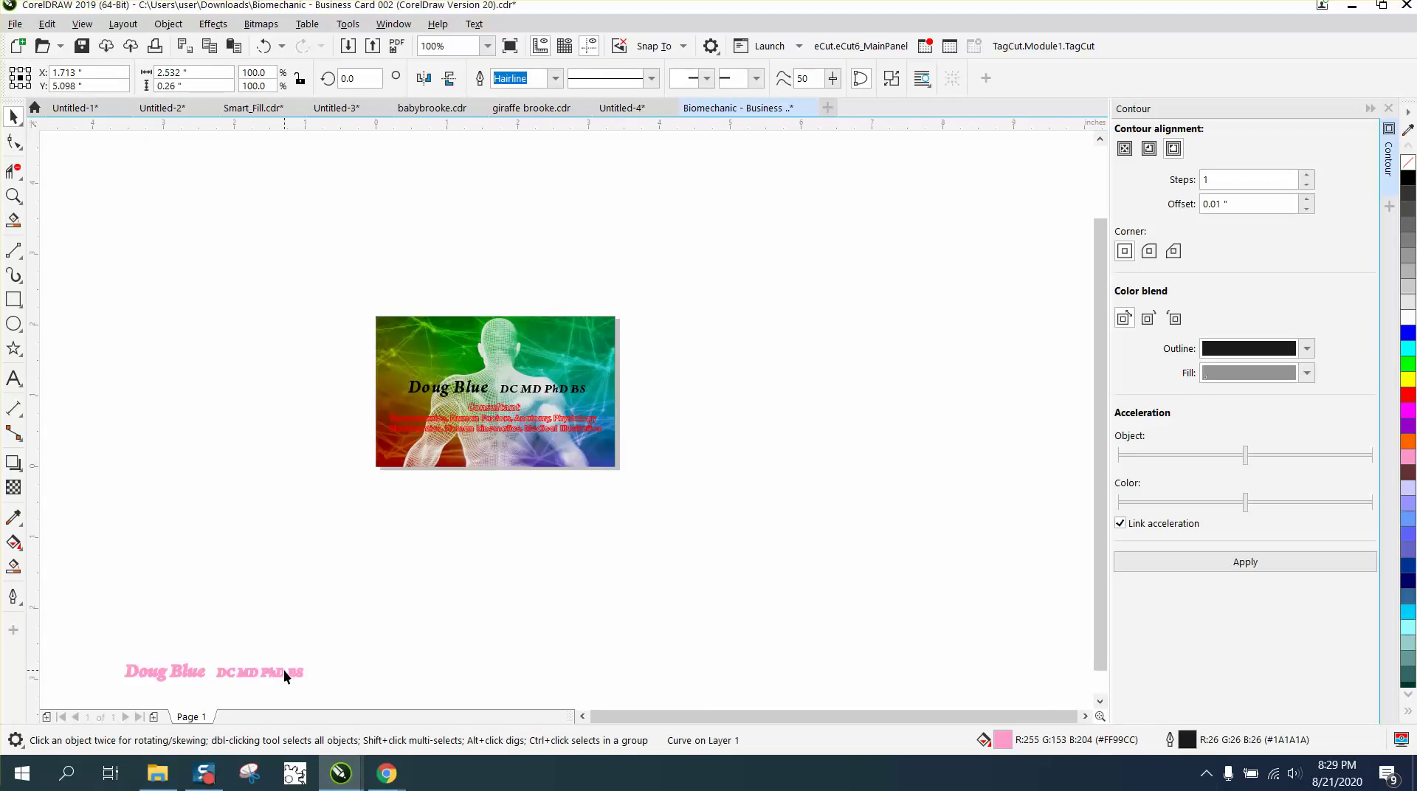
{"action": "key", "text": "ctrl+z"}
{"action": "key", "text": "ctrl+z"}
{"action": "key", "text": "ctrl+z"}
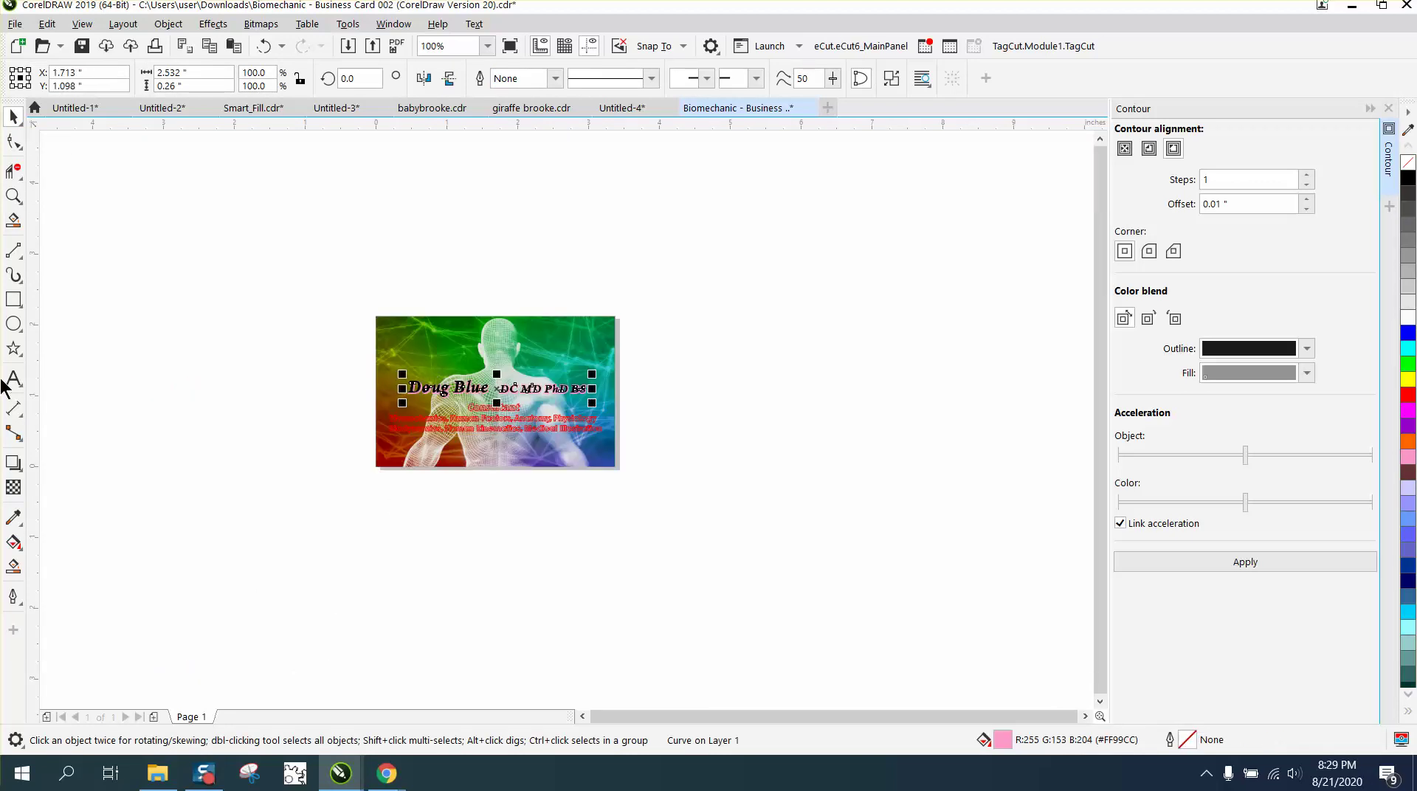
{"action": "left_click", "coordinate": [14, 196]}
{"action": "left_click_drag", "start_coordinate": [395, 344], "coordinate": [621, 408]}
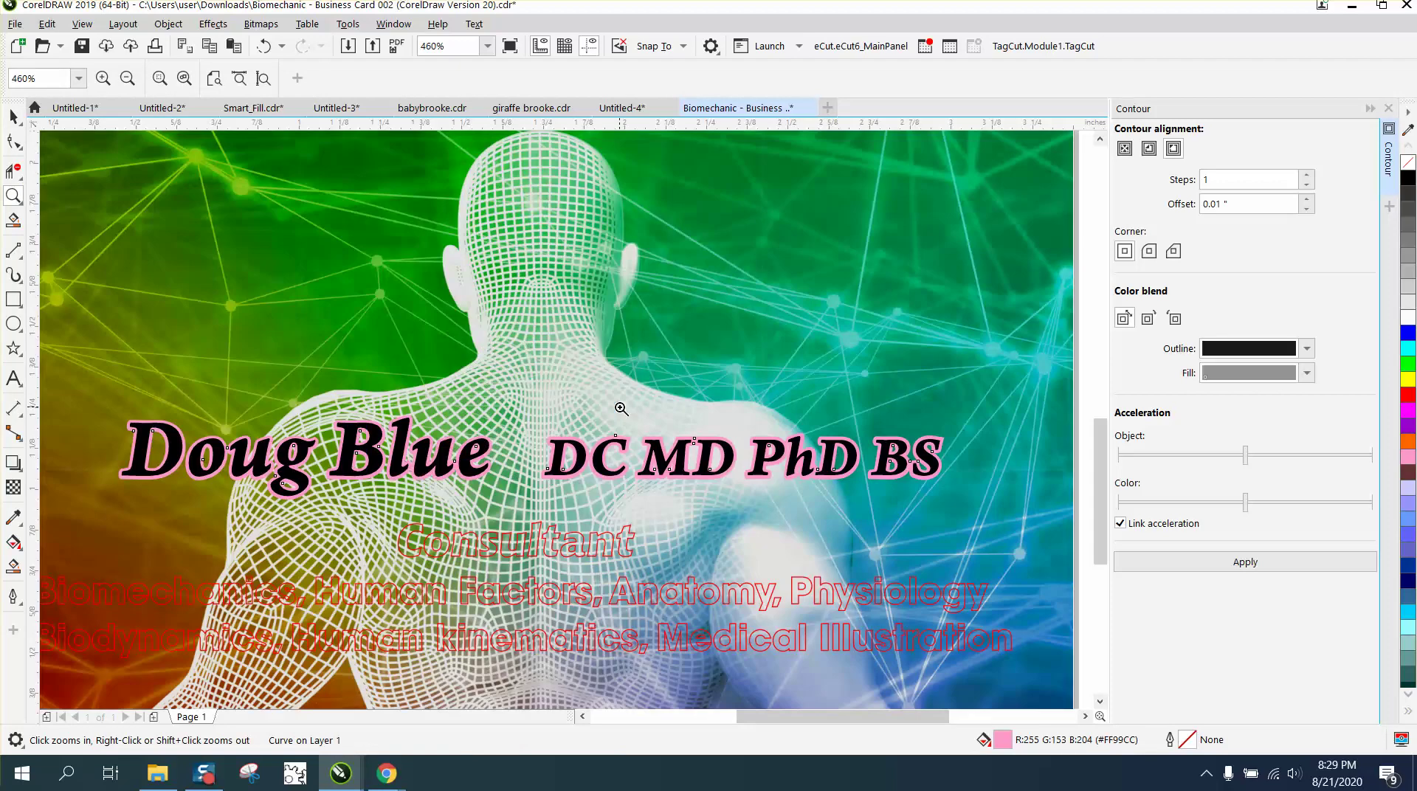
{"action": "scroll", "coordinate": [619, 408], "scroll_direction": "down", "scroll_amount": 4}
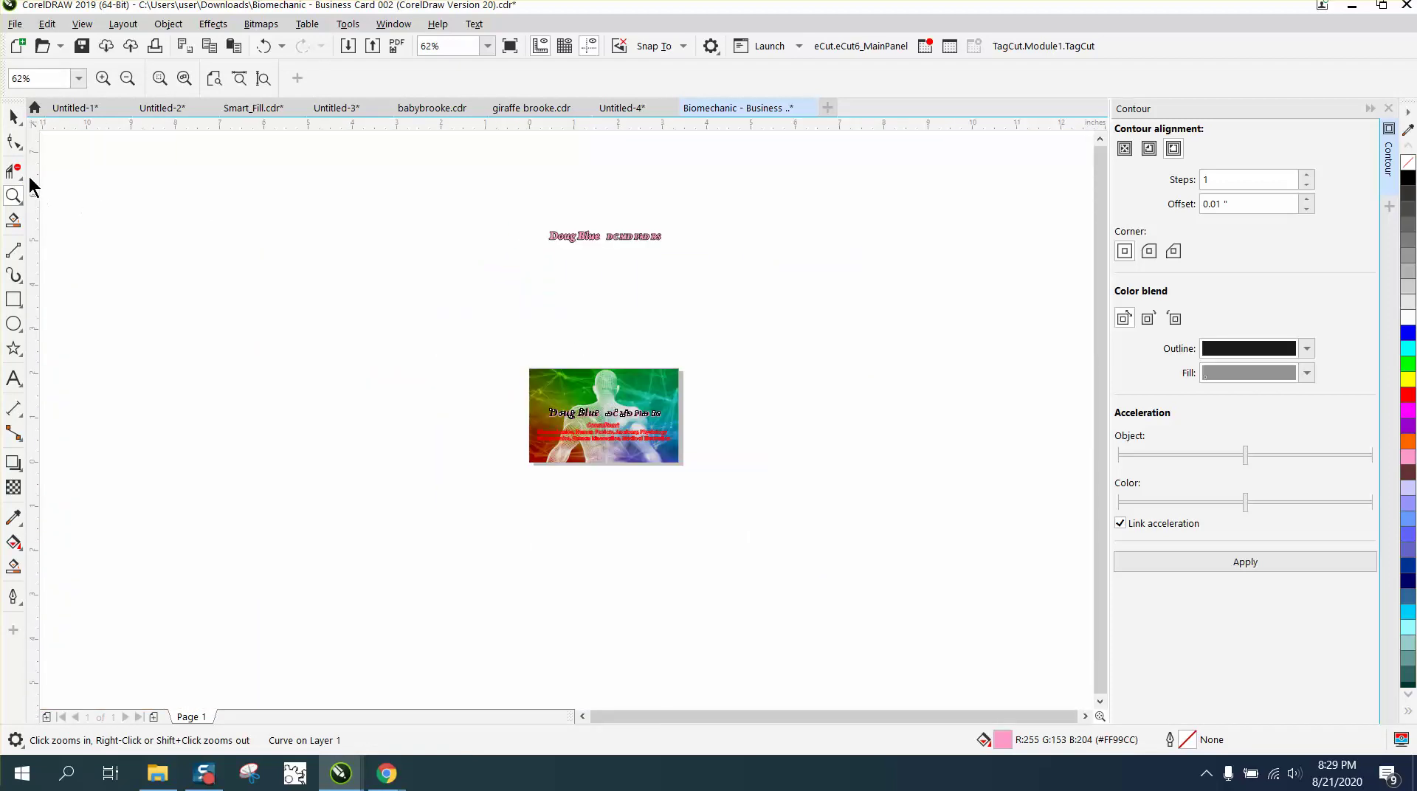
Set the nudge distance to 3 inches on the property bar.
{"action": "left_click", "coordinate": [13, 117]}
{"action": "left_click_drag", "start_coordinate": [479, 195], "coordinate": [685, 282]}
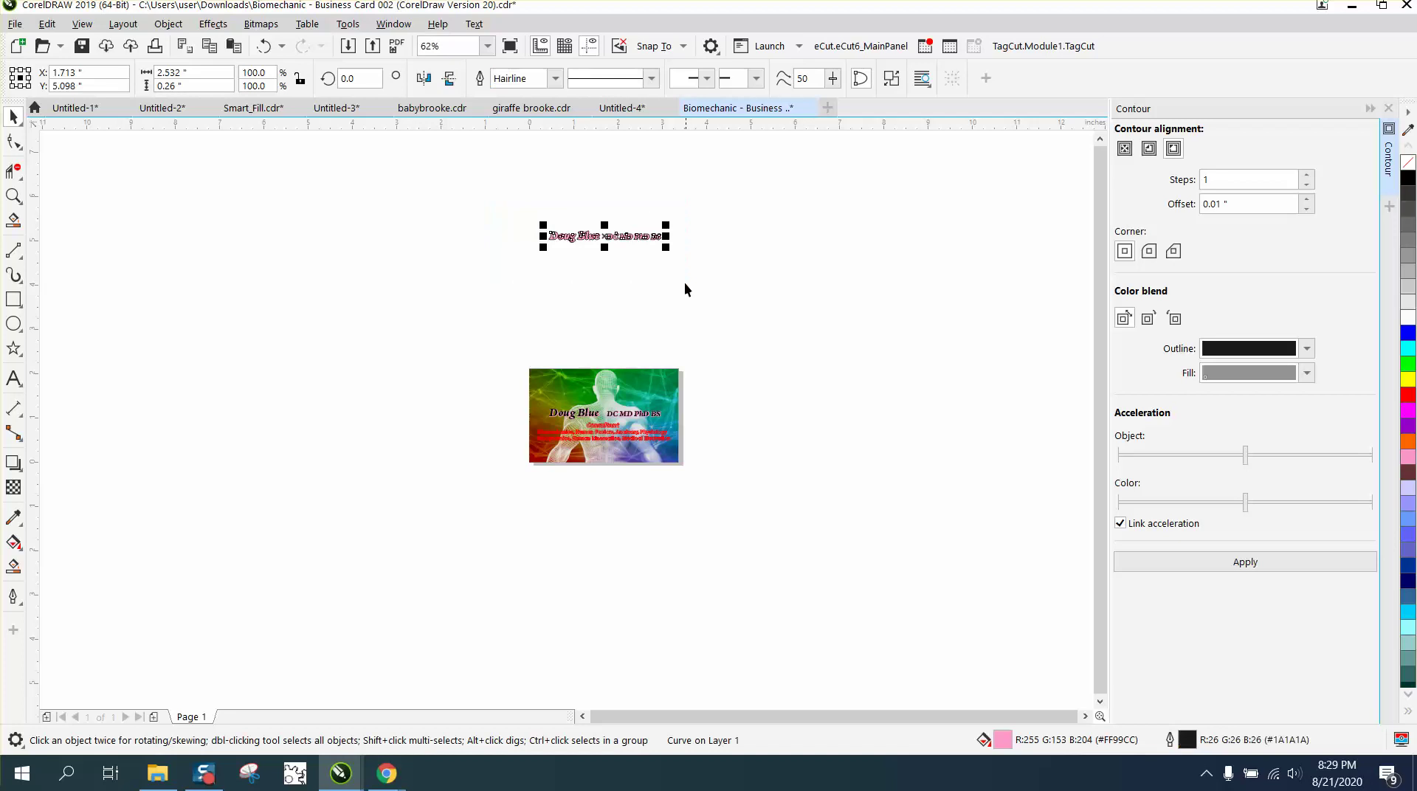
{"action": "left_click", "coordinate": [616, 177]}
{"action": "left_click", "coordinate": [577, 78]}
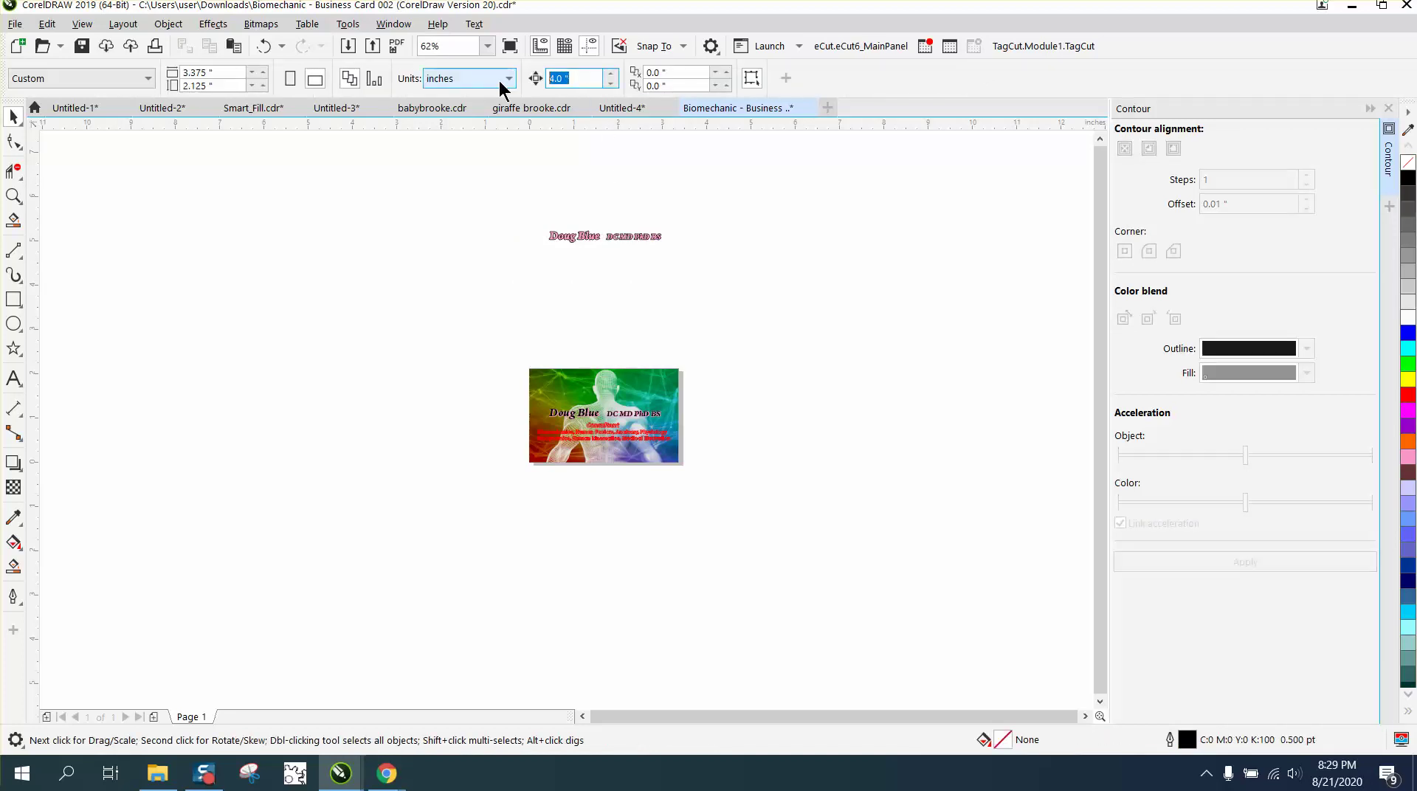
{"action": "left_click_drag", "start_coordinate": [523, 207], "coordinate": [681, 285]}
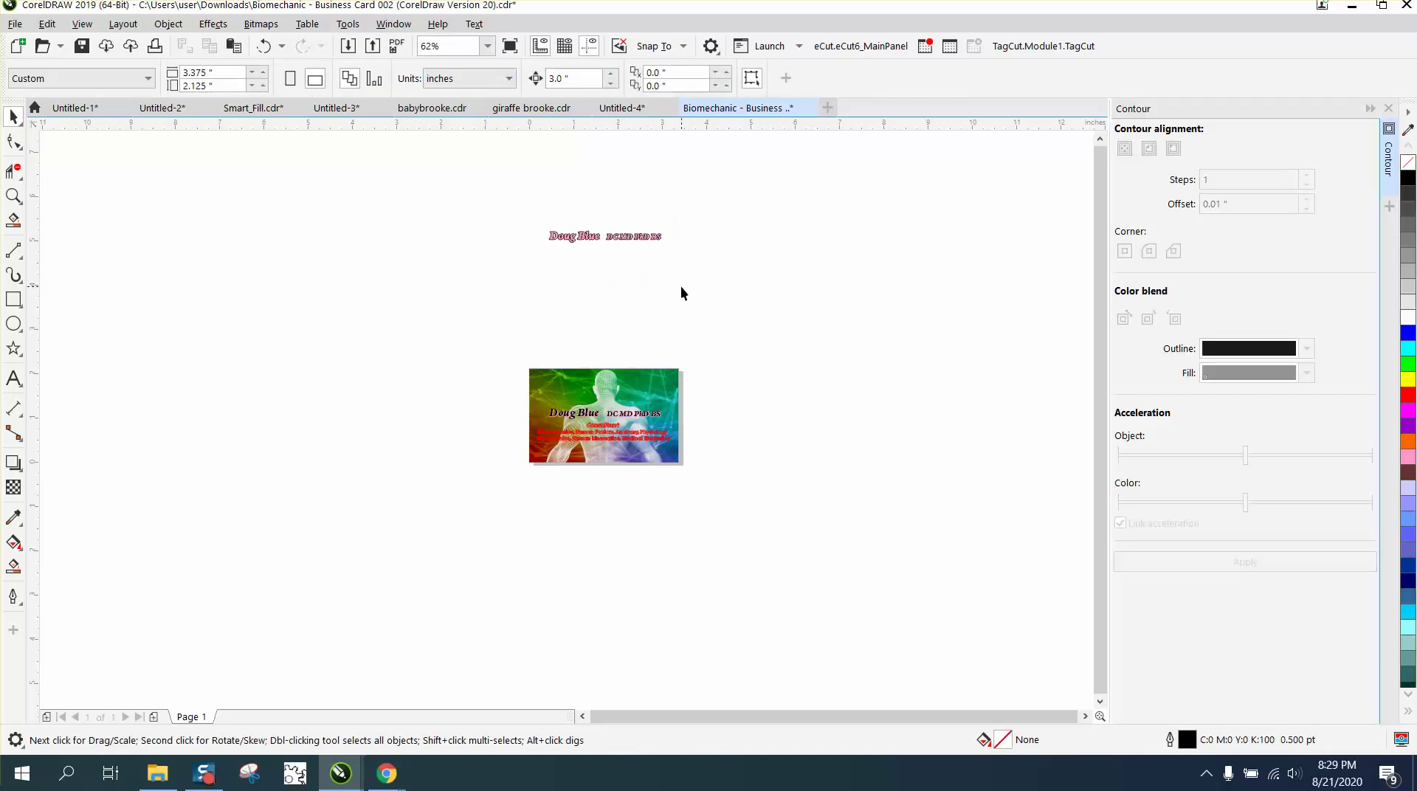
{"action": "key", "text": "Down"}
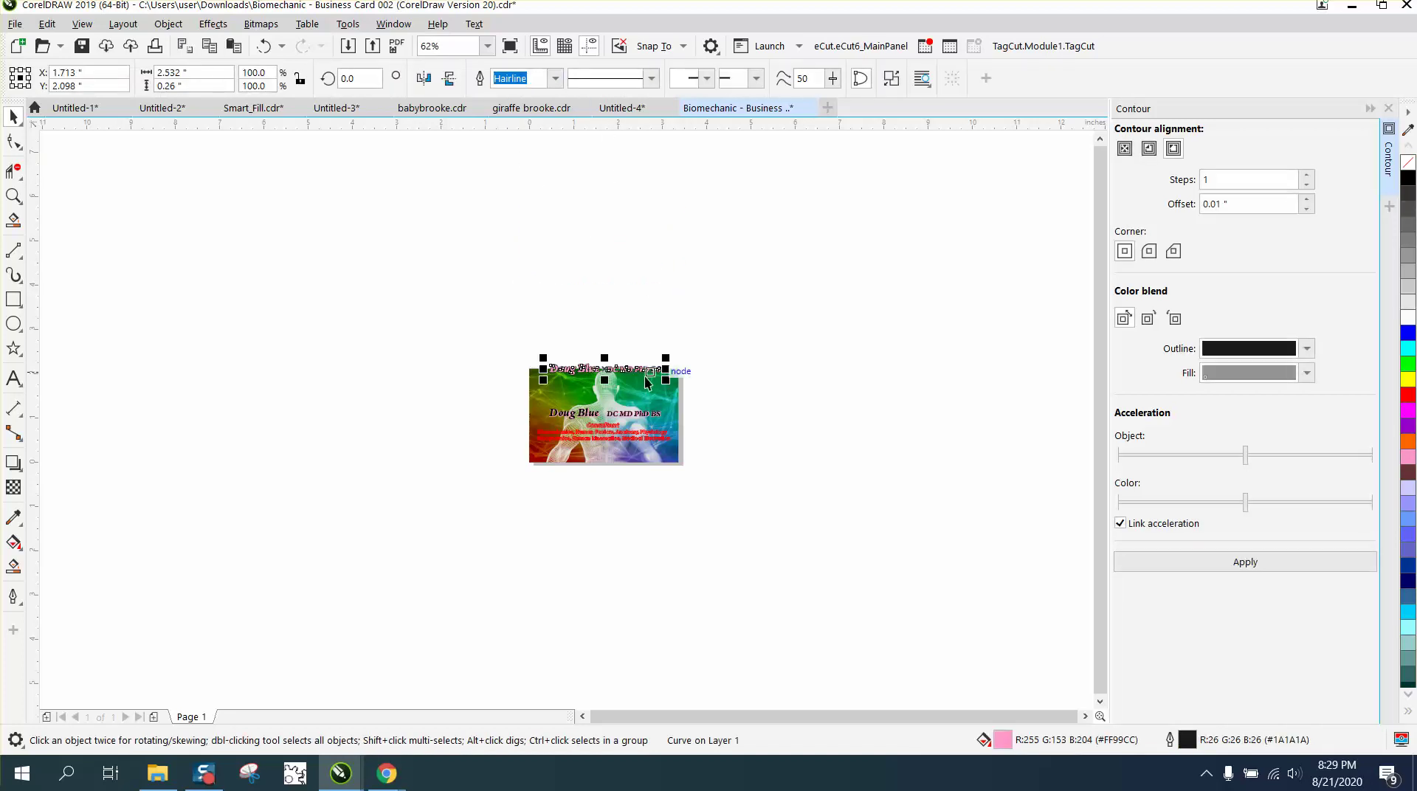
{"action": "left_click_drag", "start_coordinate": [604, 375], "coordinate": [605, 405]}
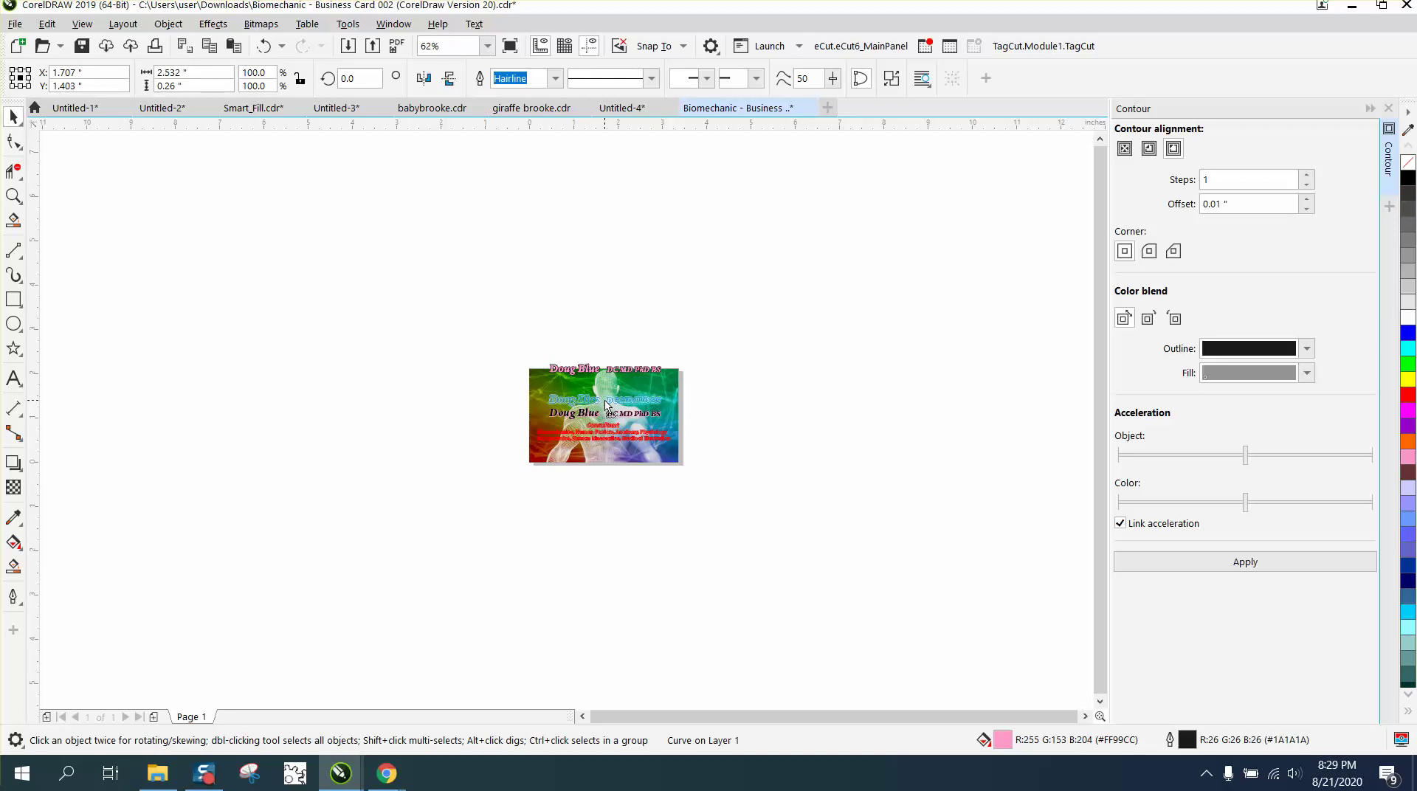
{"action": "left_click", "coordinate": [13, 196]}
{"action": "left_click_drag", "start_coordinate": [514, 372], "coordinate": [751, 453]}
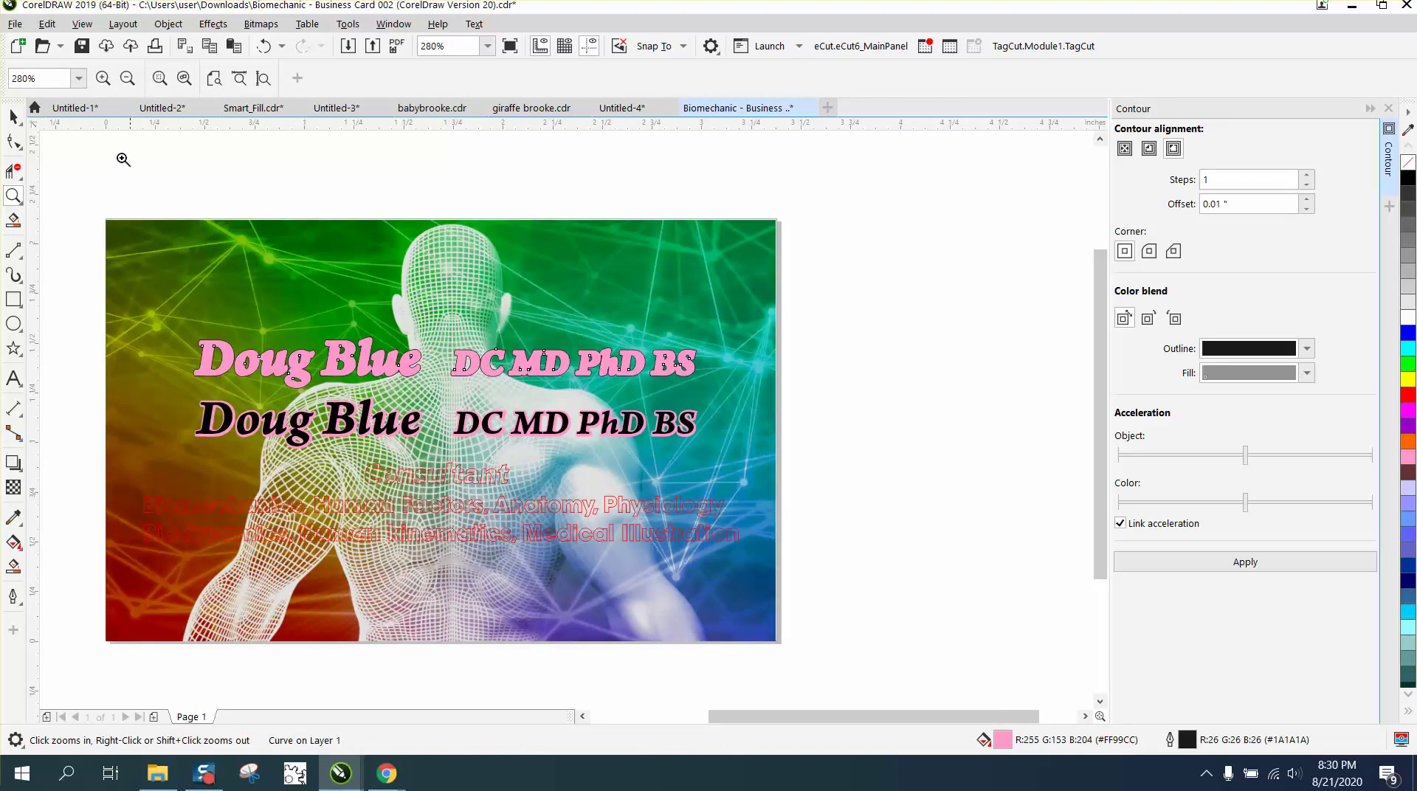
Undo the pink copy's last move and check the current nudge distance.
{"action": "left_click", "coordinate": [15, 117]}
{"action": "left_click", "coordinate": [918, 374]}
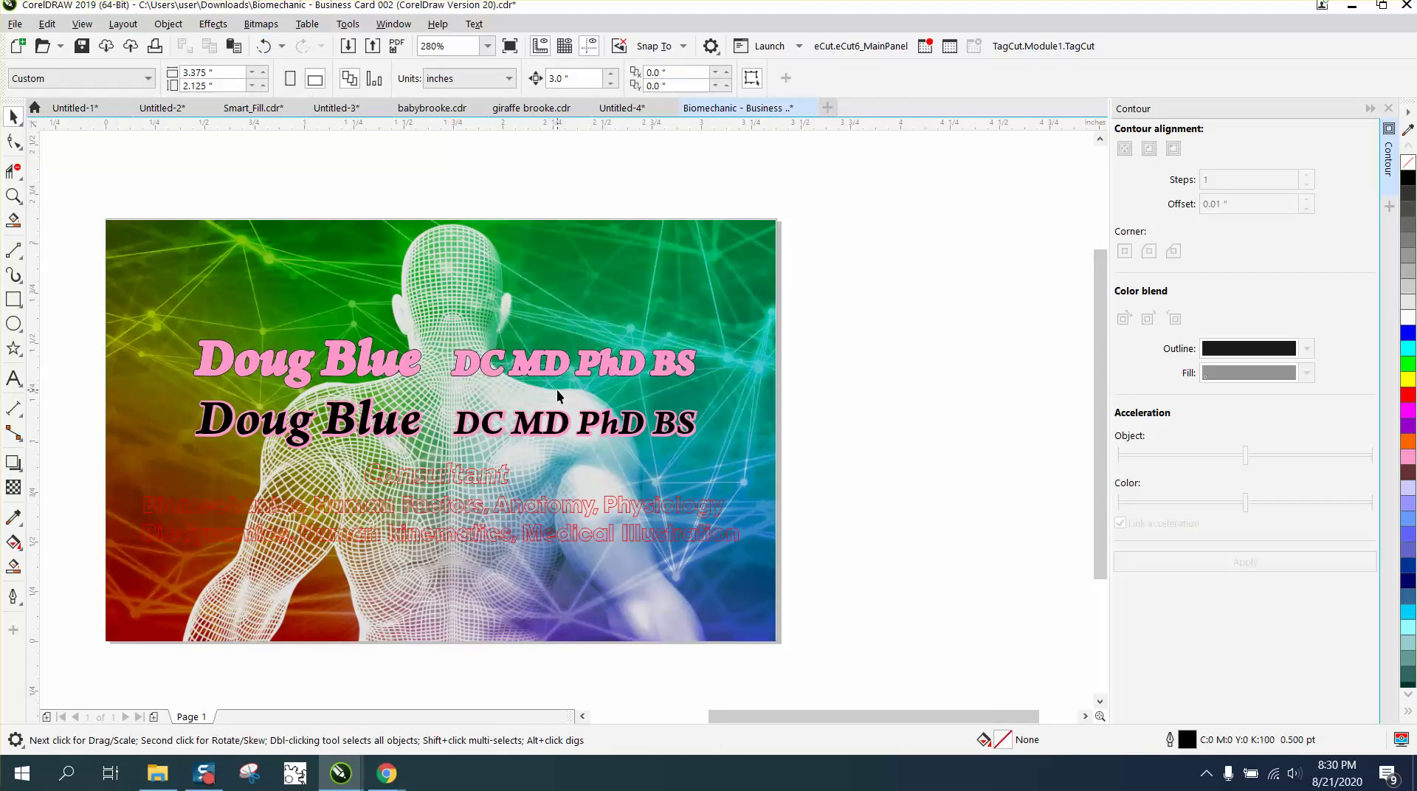
{"action": "left_click", "coordinate": [565, 424]}
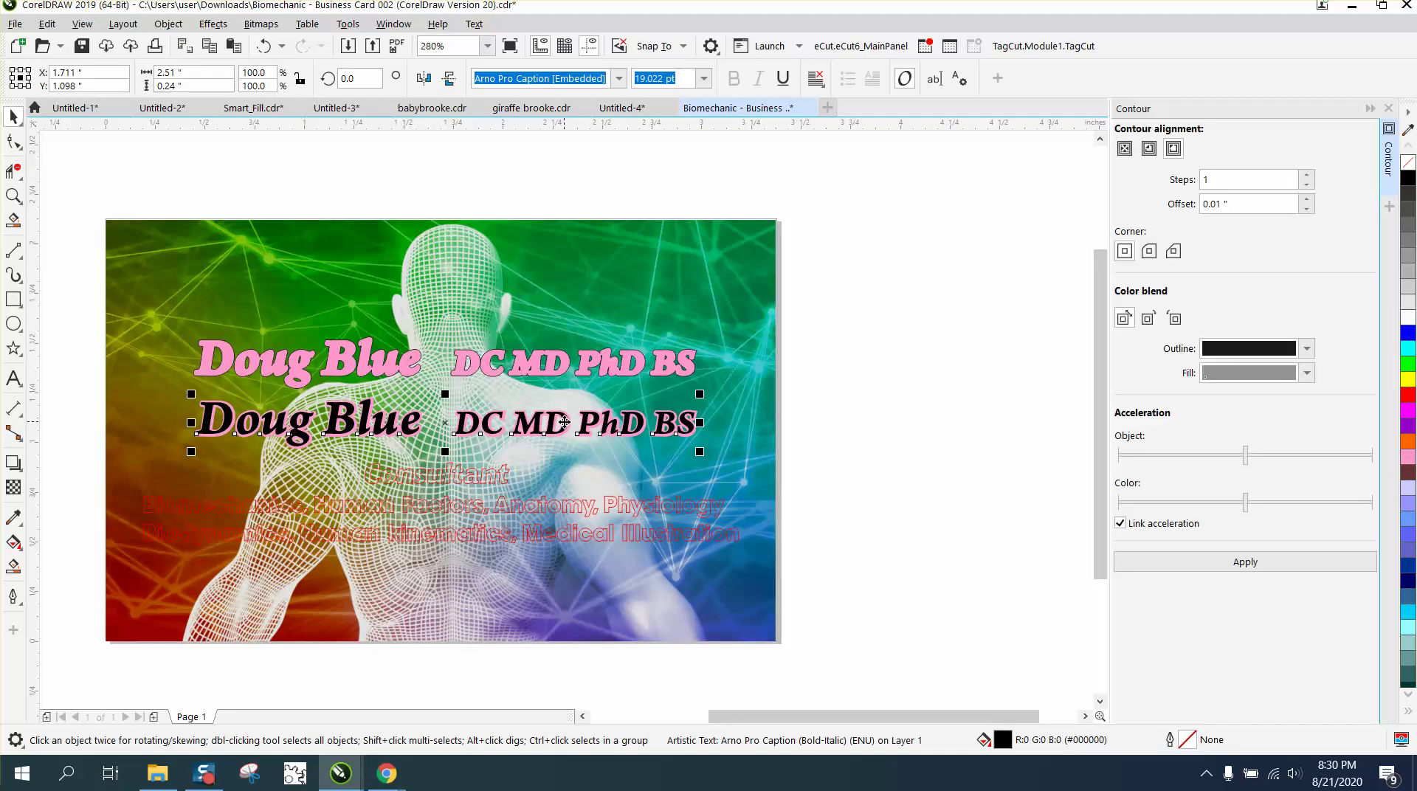
{"action": "left_click", "coordinate": [264, 46]}
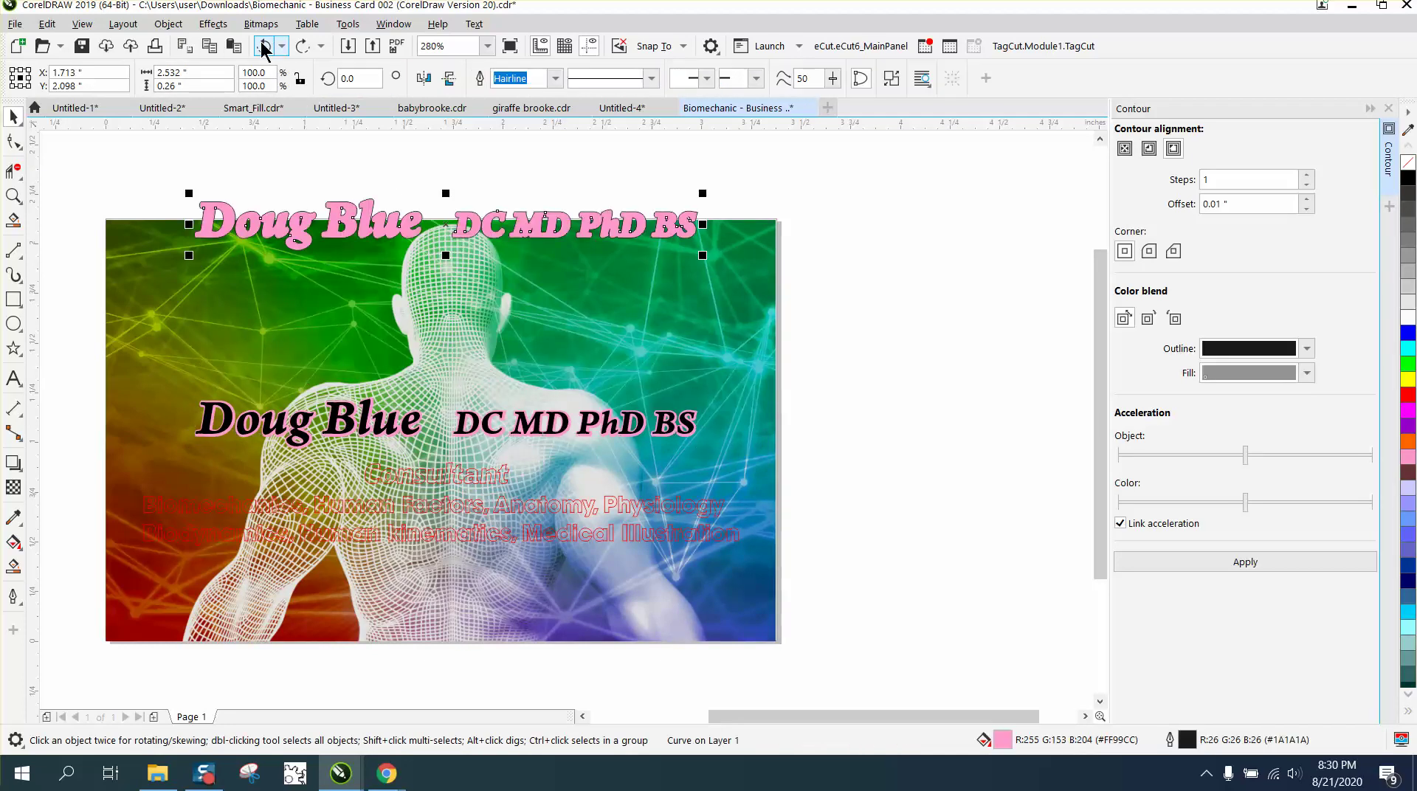
{"action": "left_click", "coordinate": [859, 255]}
{"action": "left_click", "coordinate": [641, 426]}
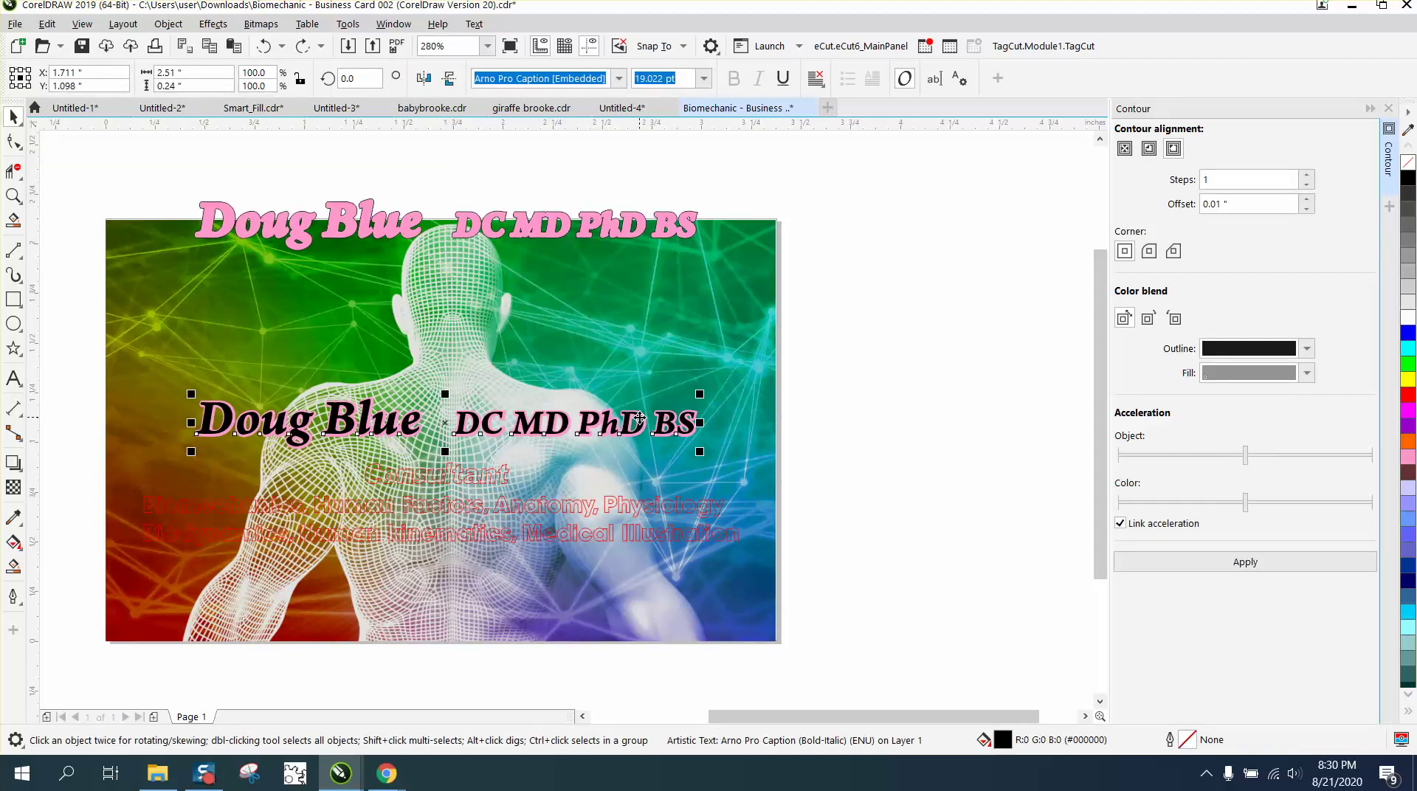
{"action": "key", "text": "Escape"}
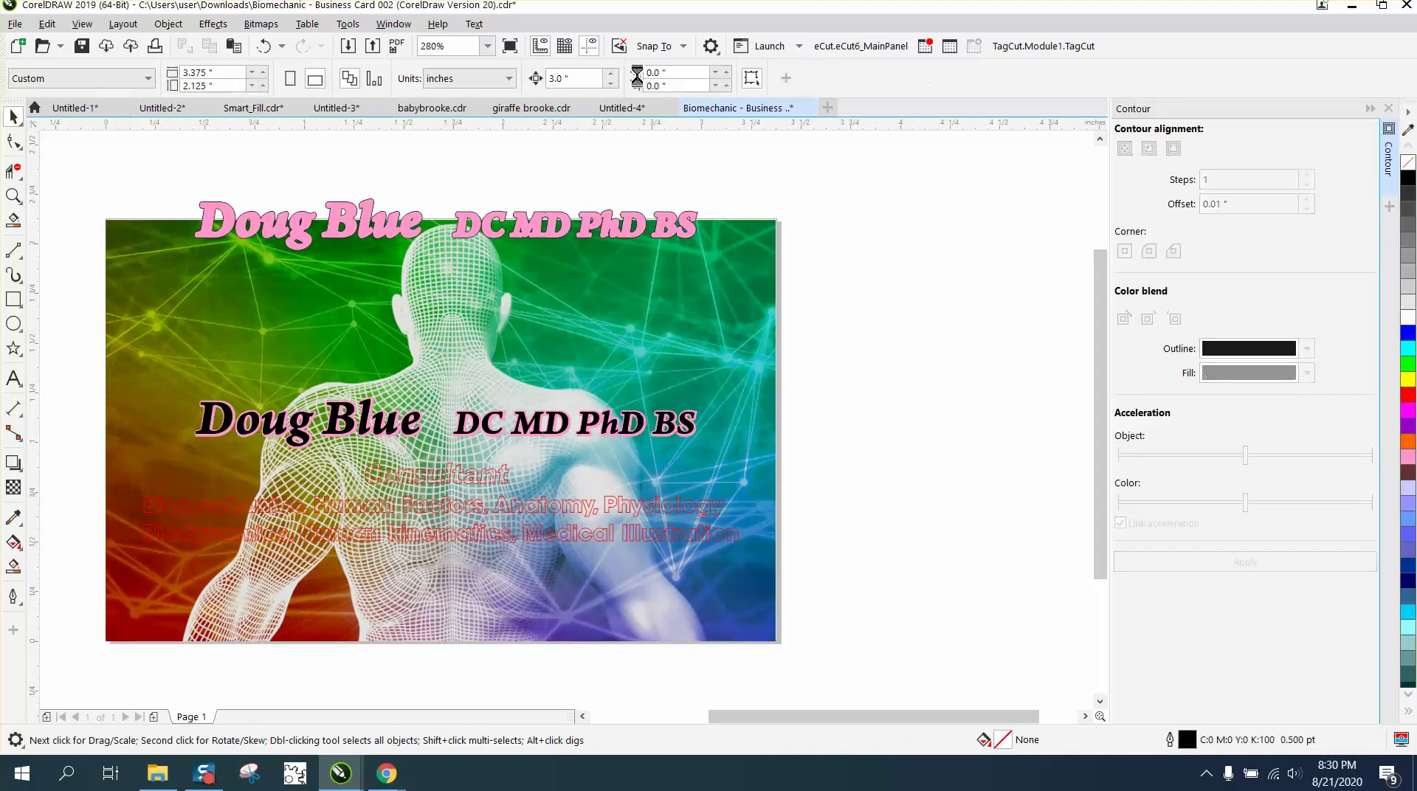
{"action": "left_click", "coordinate": [567, 74]}
Duplicate the black name text and drag the copy with the pink title just above the original.
{"action": "left_click", "coordinate": [639, 422]}
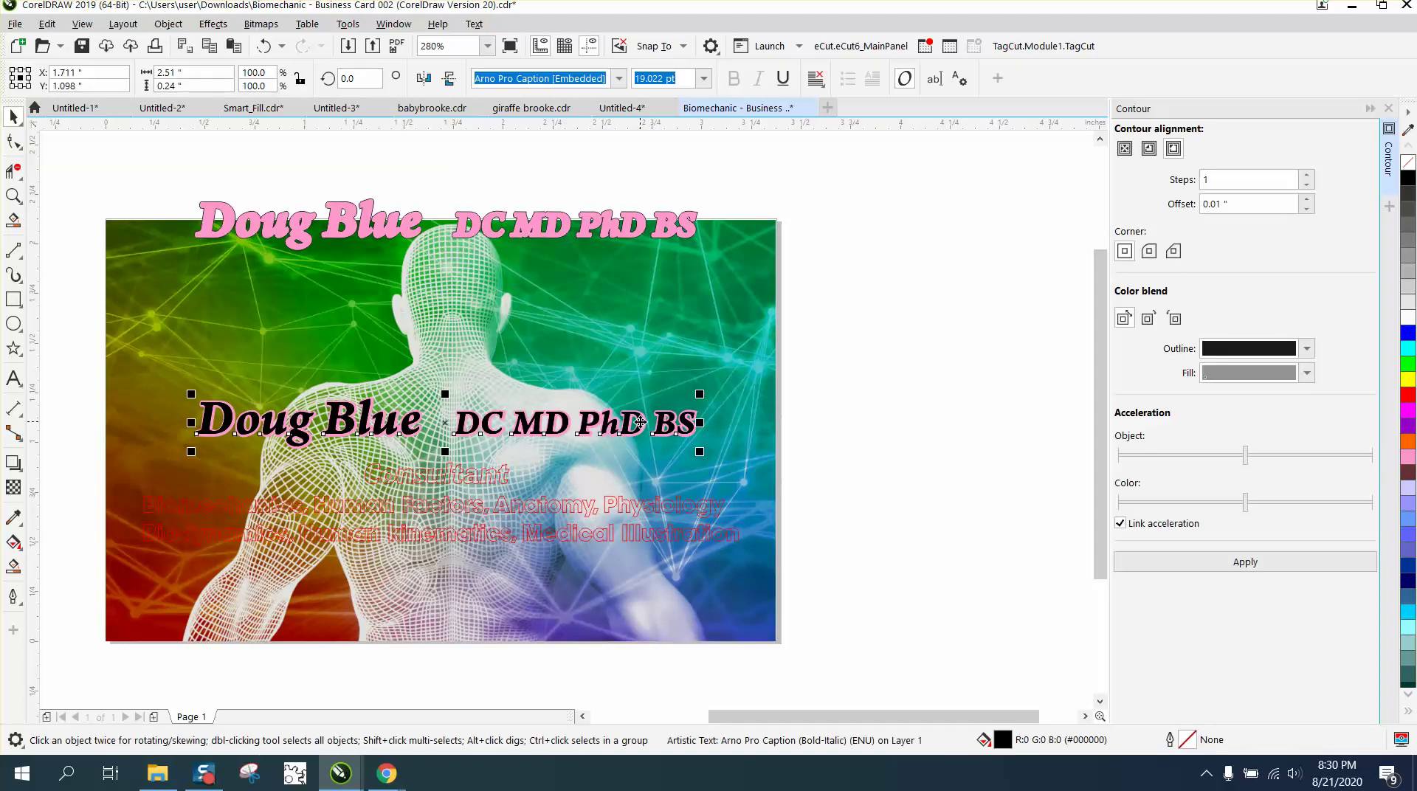
{"action": "key", "text": "ctrl+d"}
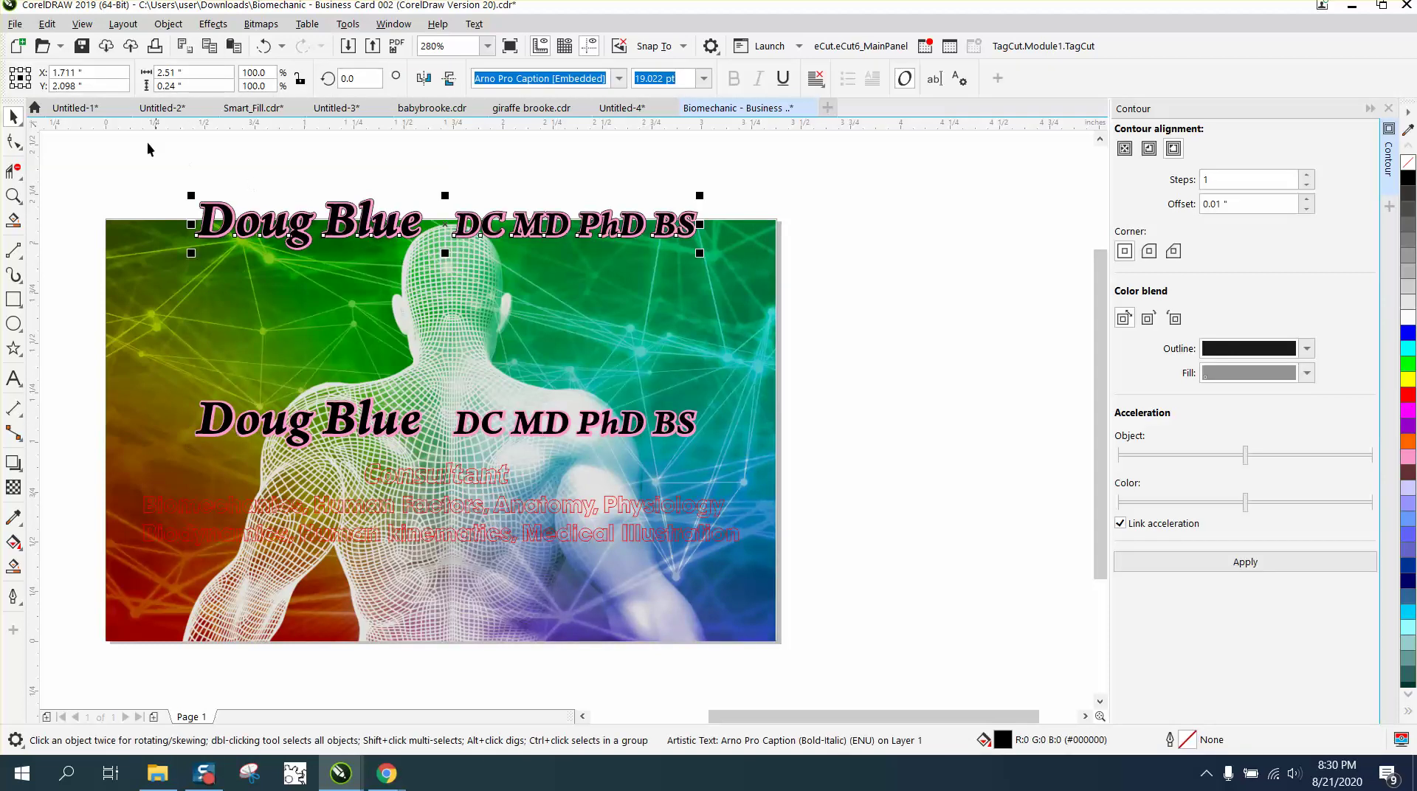
{"action": "left_click_drag", "start_coordinate": [148, 149], "coordinate": [734, 300]}
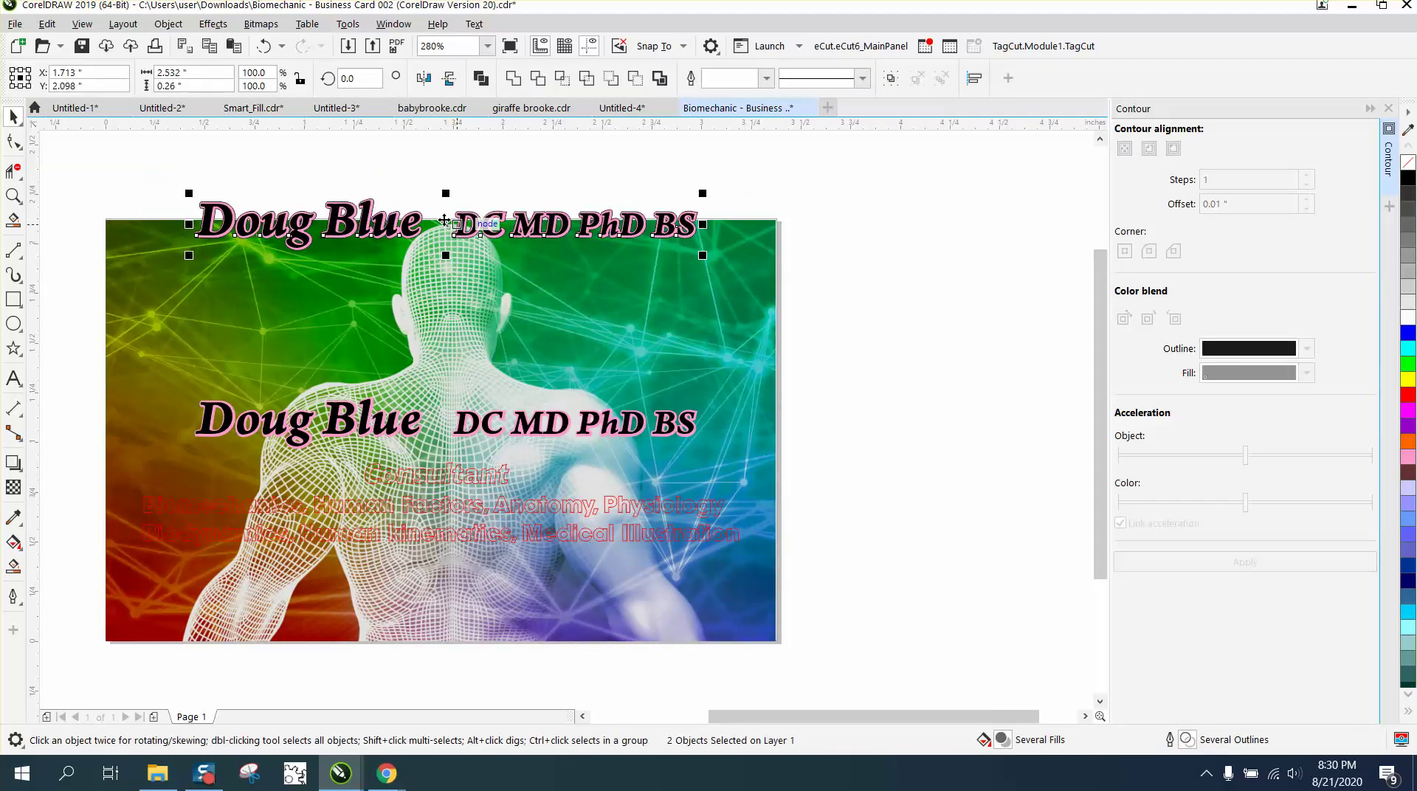
{"action": "left_click_drag", "start_coordinate": [443, 220], "coordinate": [445, 375]}
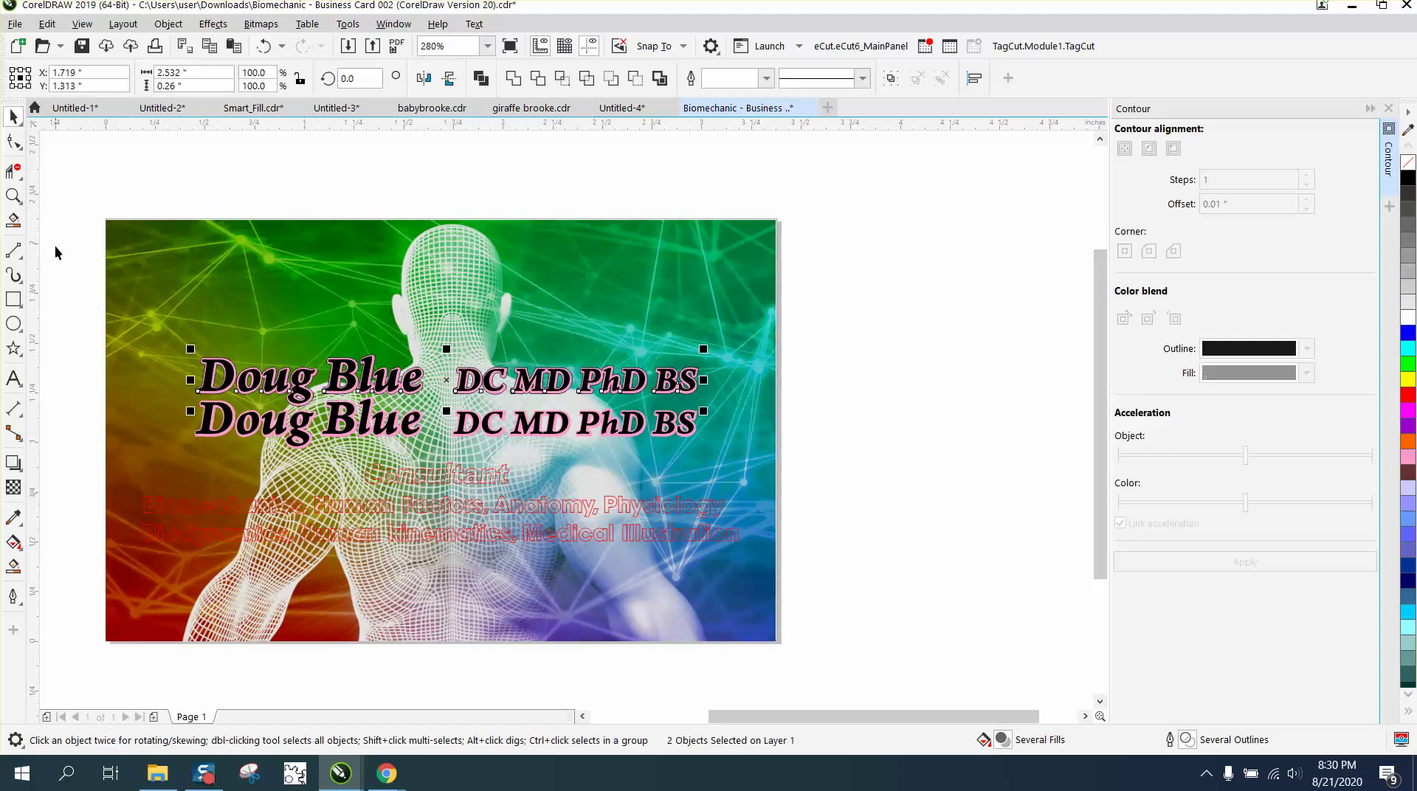
{"action": "left_click", "coordinate": [12, 197]}
{"action": "left_click_drag", "start_coordinate": [162, 351], "coordinate": [854, 506]}
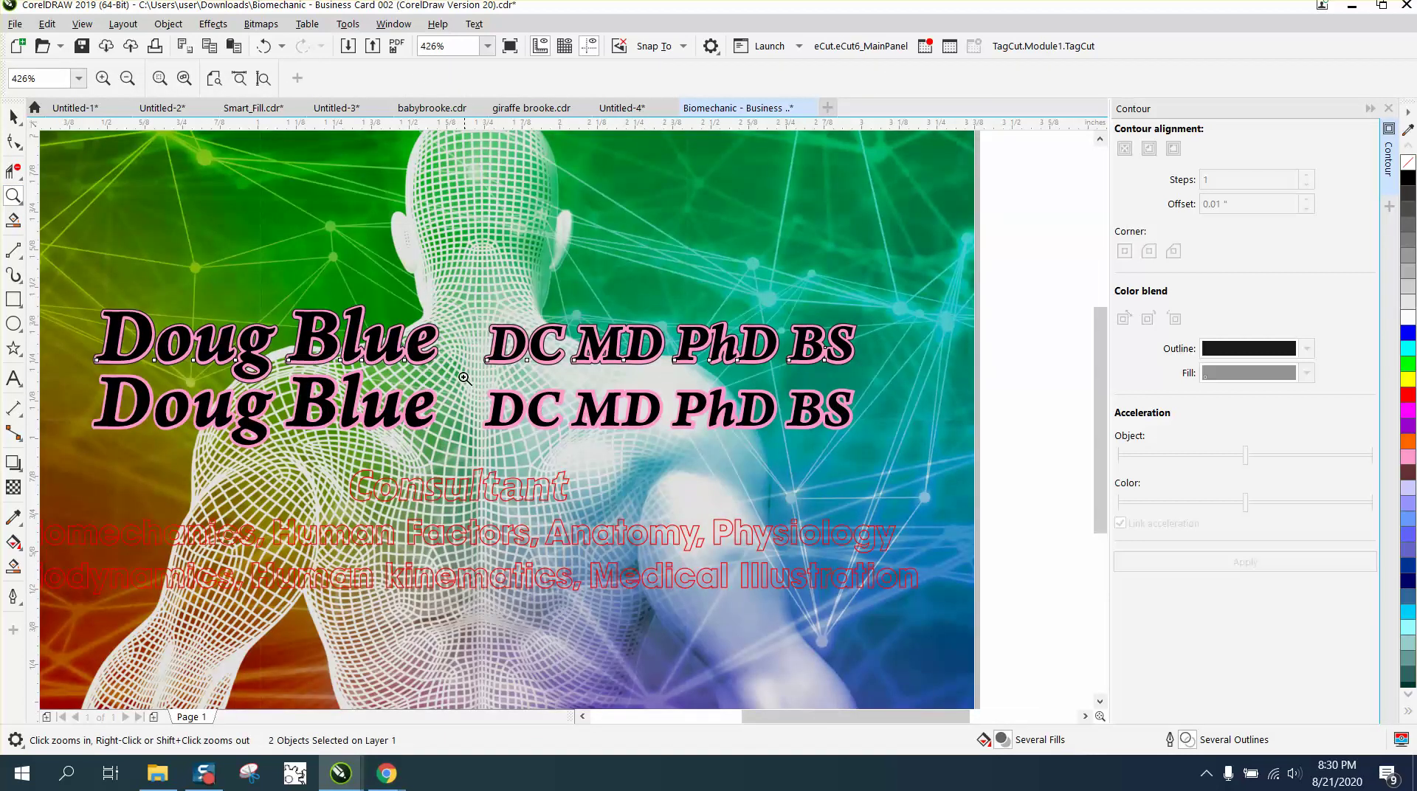
Check the DC MD contour up close, then nudge the upper name copy up 1 inch.
{"action": "left_click_drag", "start_coordinate": [445, 308], "coordinate": [687, 391]}
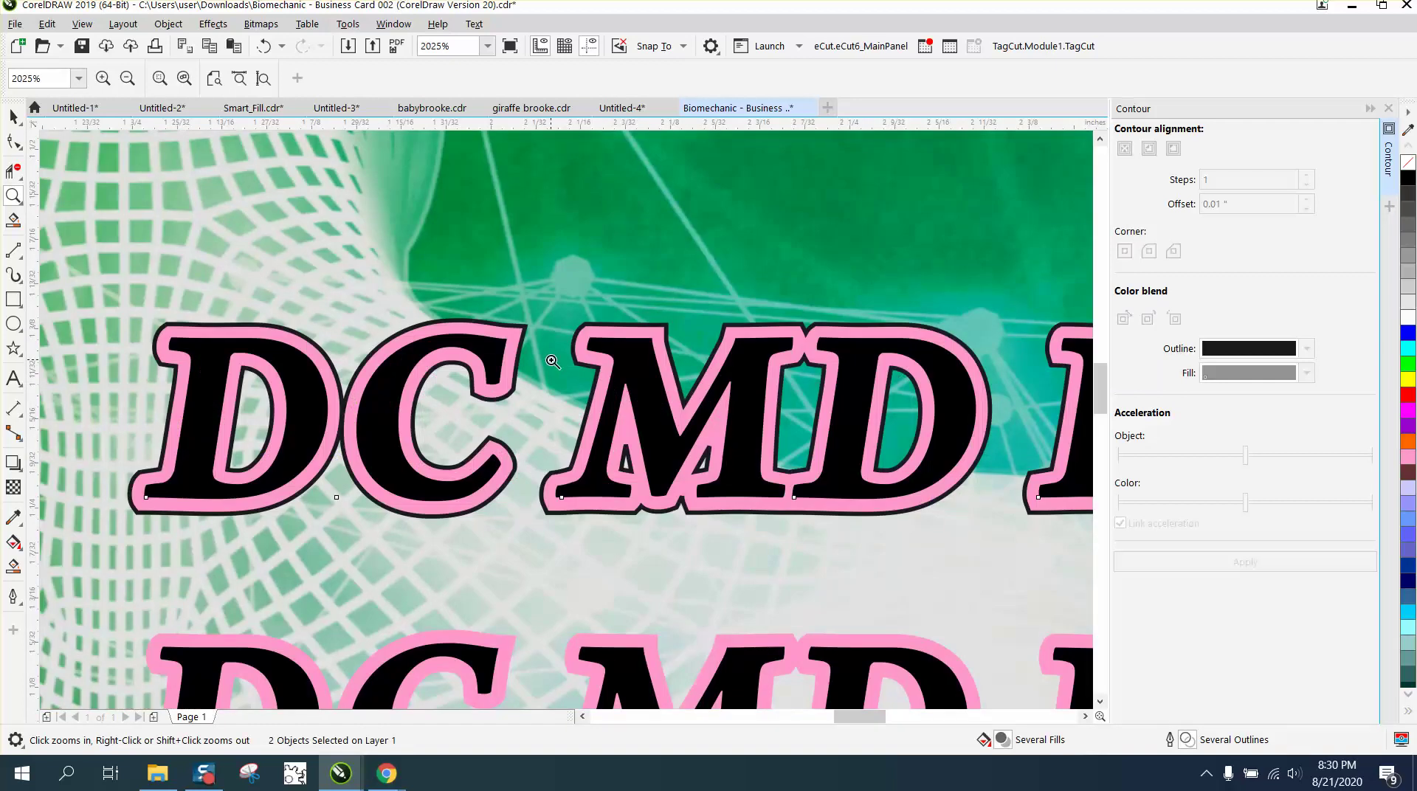
{"action": "right_click", "coordinate": [553, 362]}
{"action": "left_click", "coordinate": [13, 117]}
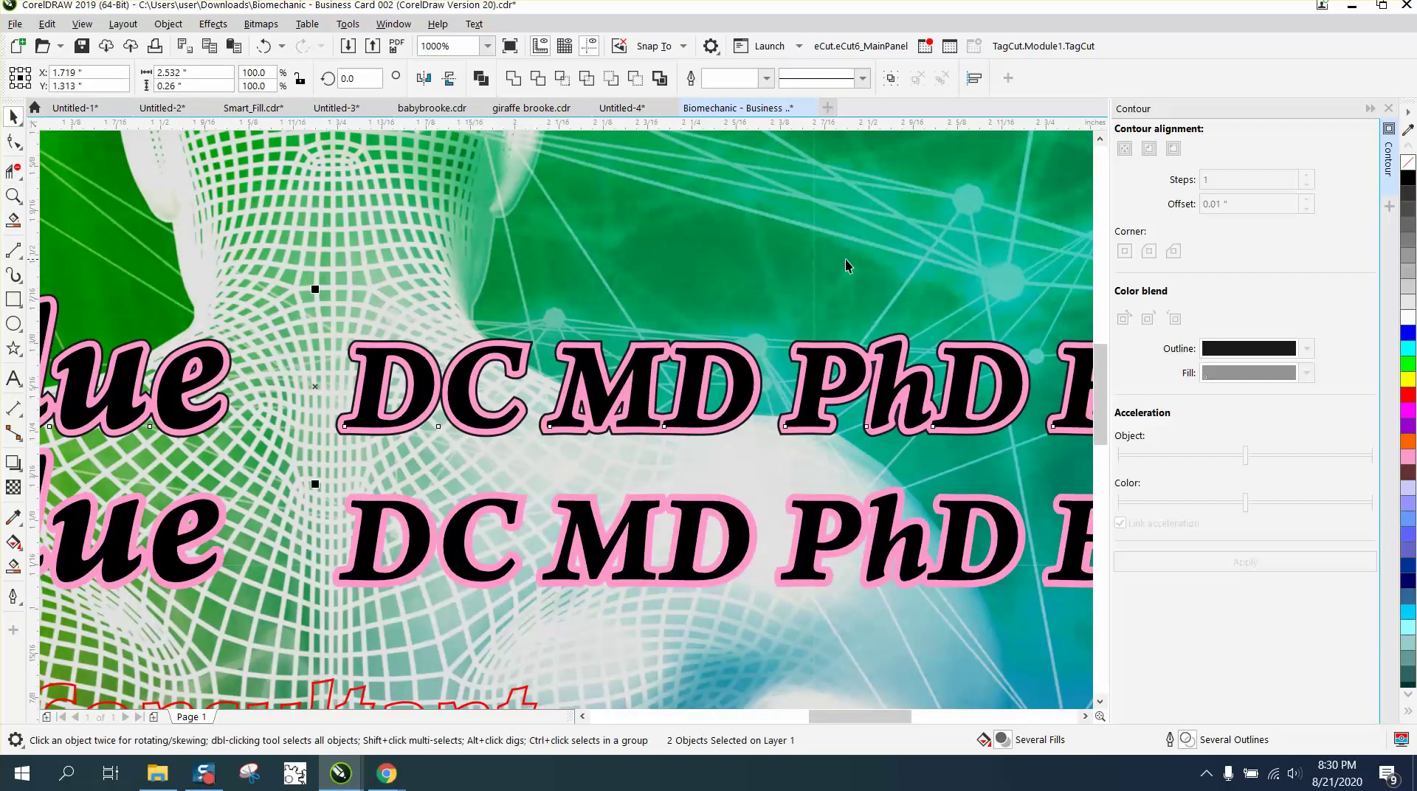
{"action": "scroll", "coordinate": [891, 277], "scroll_direction": "down", "scroll_amount": 2}
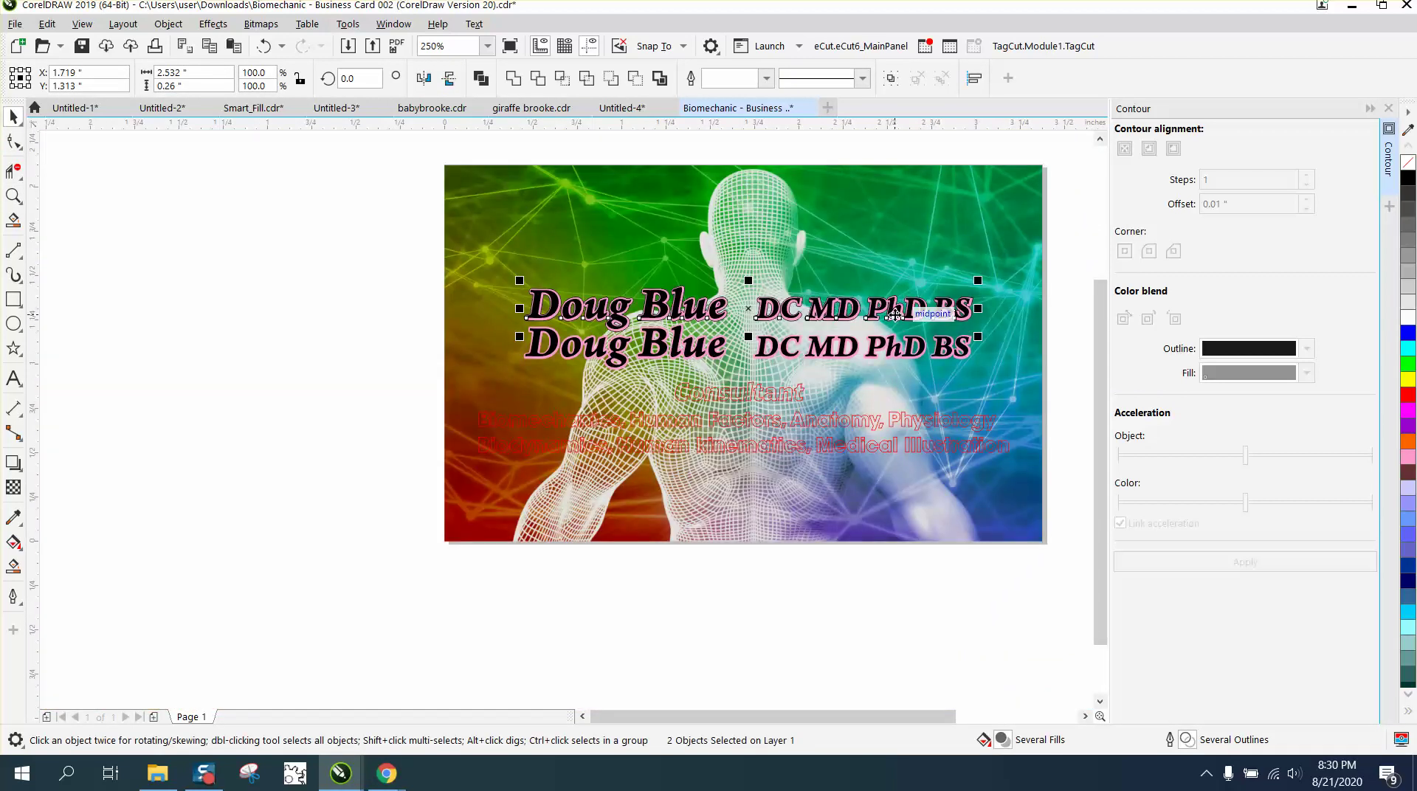
{"action": "key", "text": "Up"}
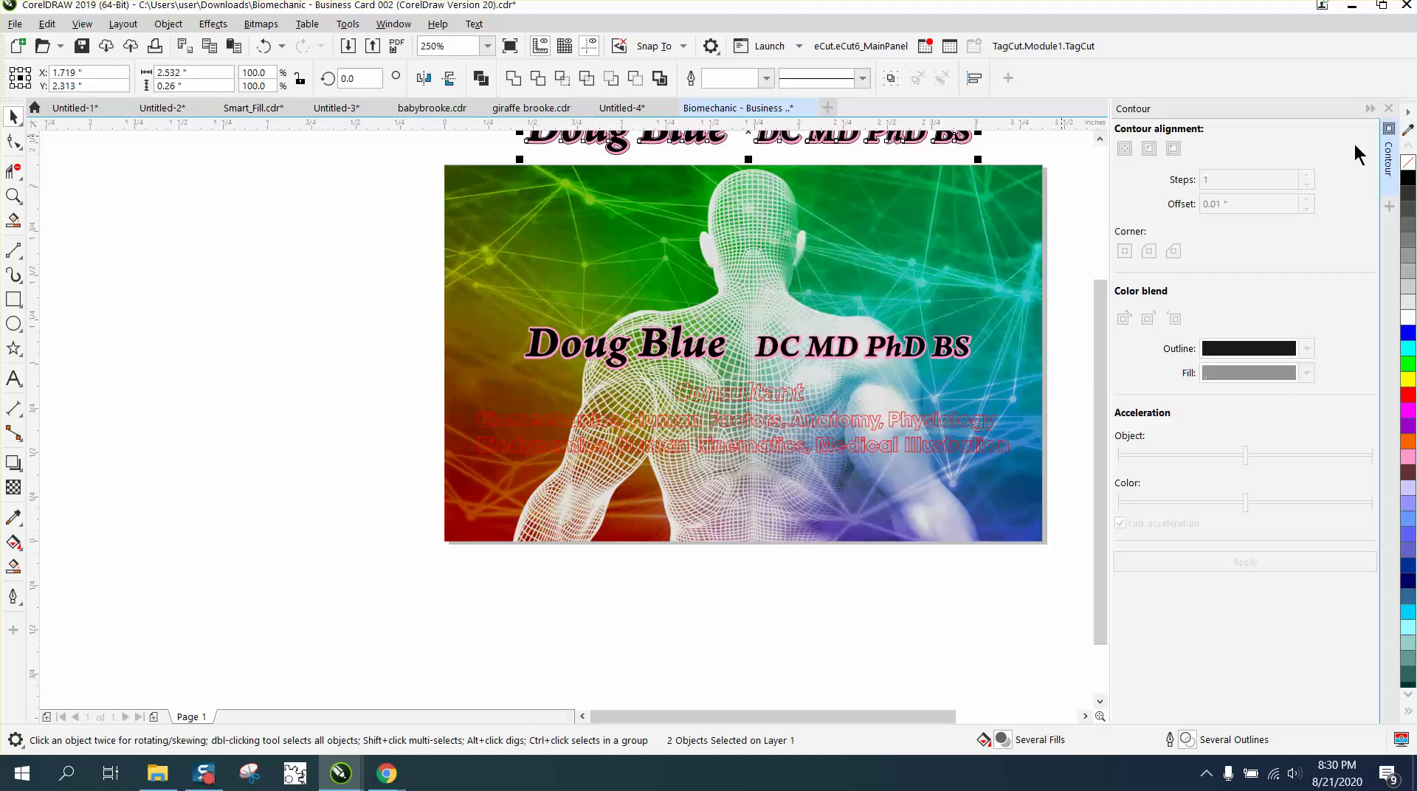
Slide the black name copy off its pink contour and give the contour a red outline.
{"action": "scroll", "coordinate": [884, 182], "scroll_direction": "down", "scroll_amount": 1}
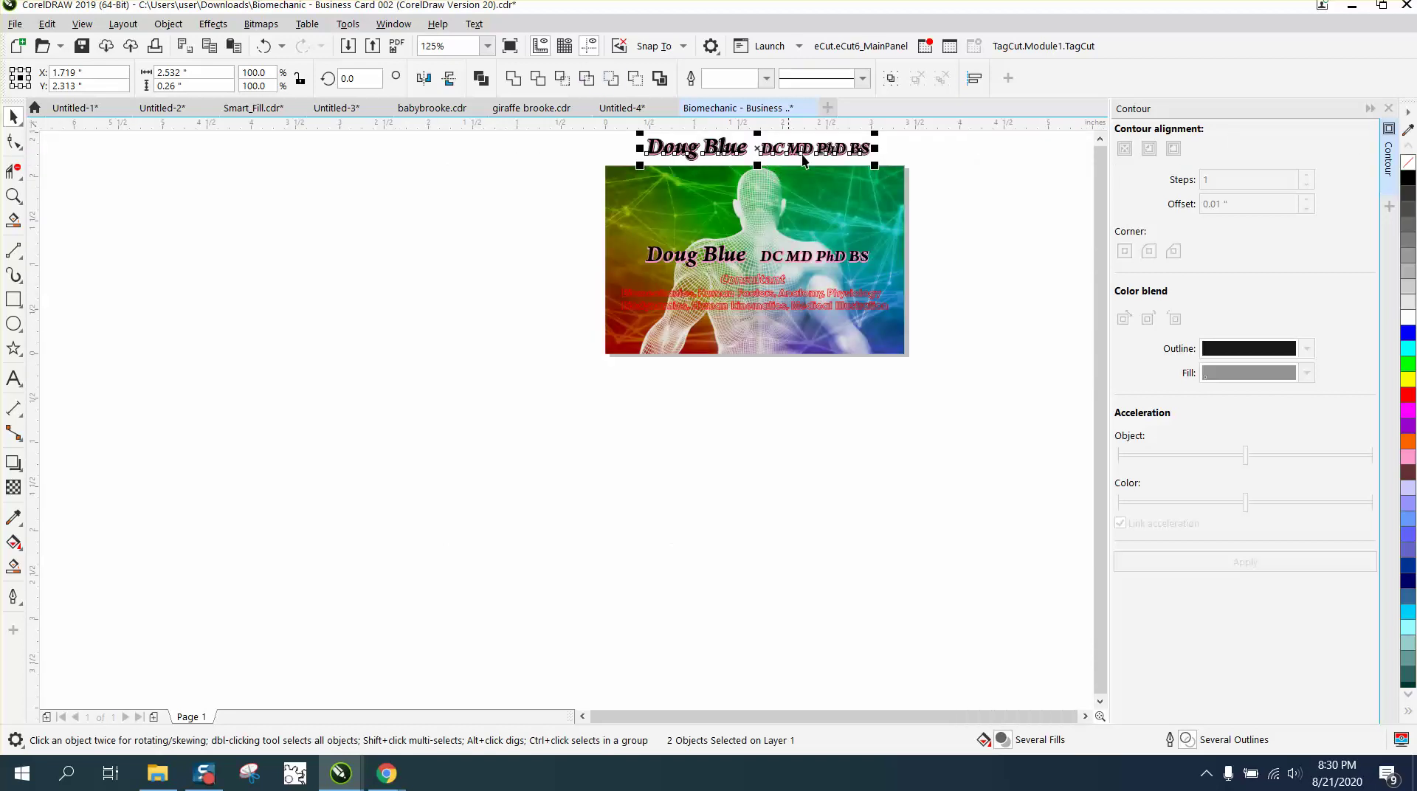
{"action": "left_click", "coordinate": [930, 149]}
{"action": "left_click", "coordinate": [865, 151]}
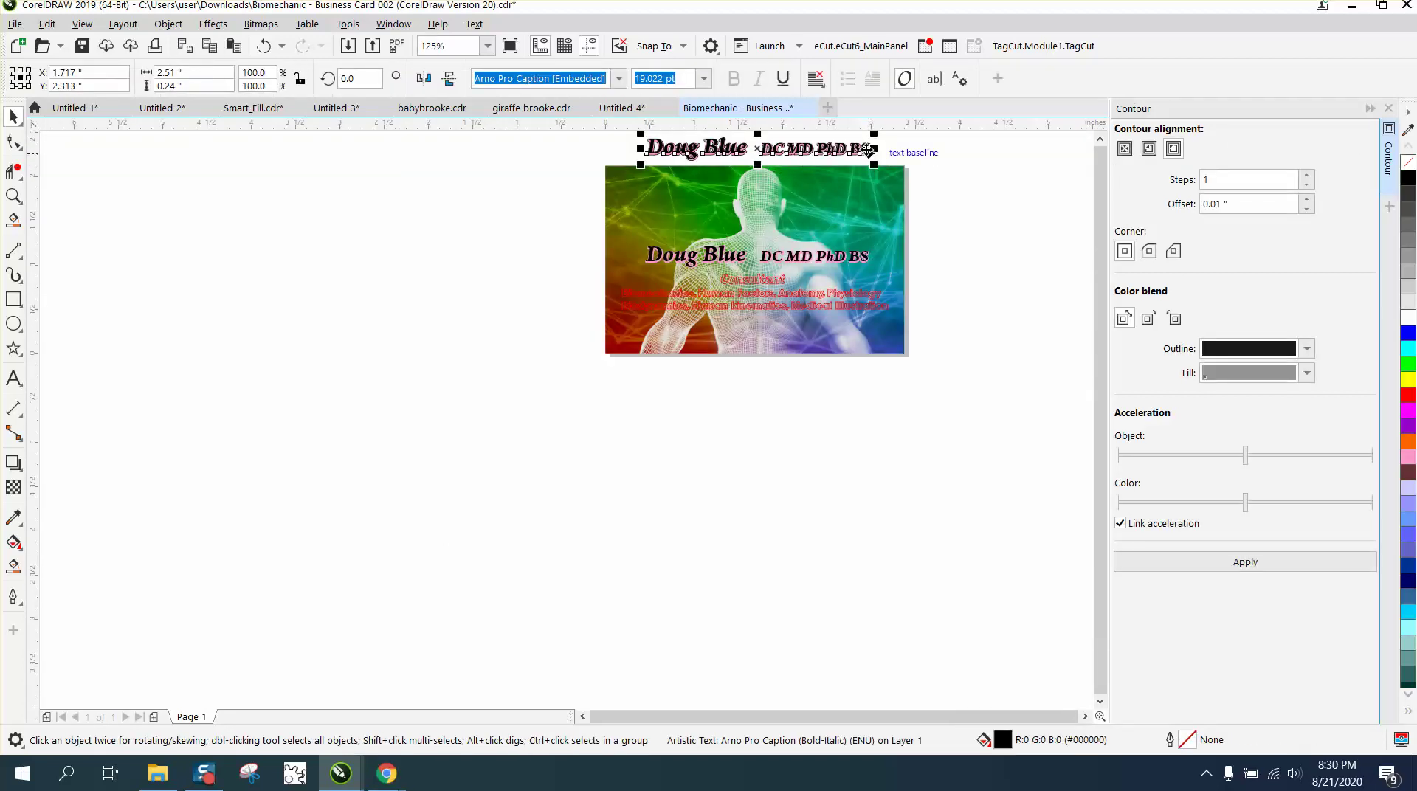
{"action": "key", "text": "Left"}
{"action": "key", "text": "Left"}
{"action": "key", "text": "Left"}
{"action": "key", "text": "Left"}
{"action": "key", "text": "Left"}
{"action": "key", "text": "Left"}
{"action": "key", "text": "Left"}
{"action": "key", "text": "Left"}
{"action": "key", "text": "Left"}
{"action": "key", "text": "Left"}
{"action": "key", "text": "Left"}
{"action": "key", "text": "Left"}
{"action": "key", "text": "Left"}
{"action": "key", "text": "Left"}
{"action": "key", "text": "Left"}
{"action": "key", "text": "Left"}
{"action": "key", "text": "Left"}
{"action": "key", "text": "Left"}
{"action": "key", "text": "Left"}
{"action": "key", "text": "Left"}
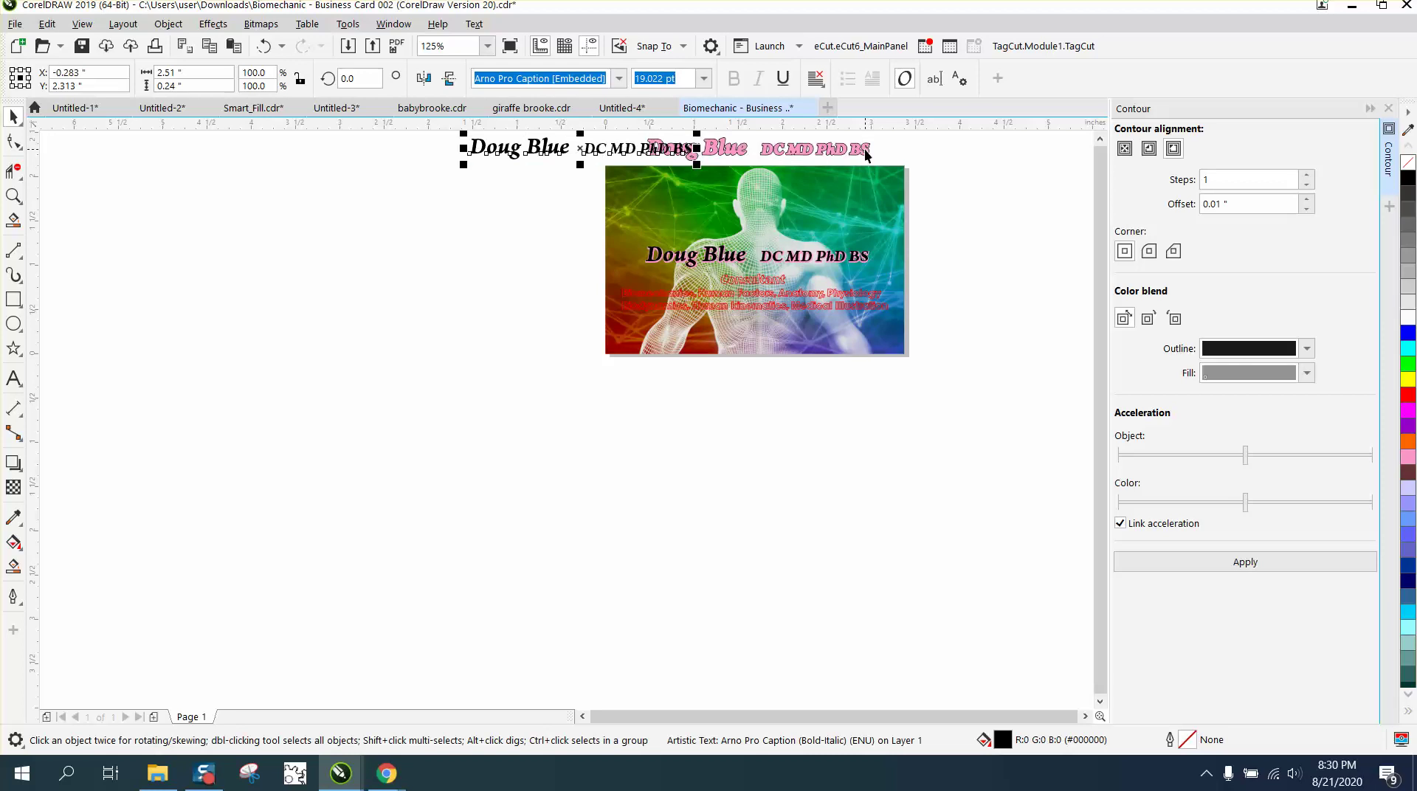
{"action": "left_click", "coordinate": [869, 149]}
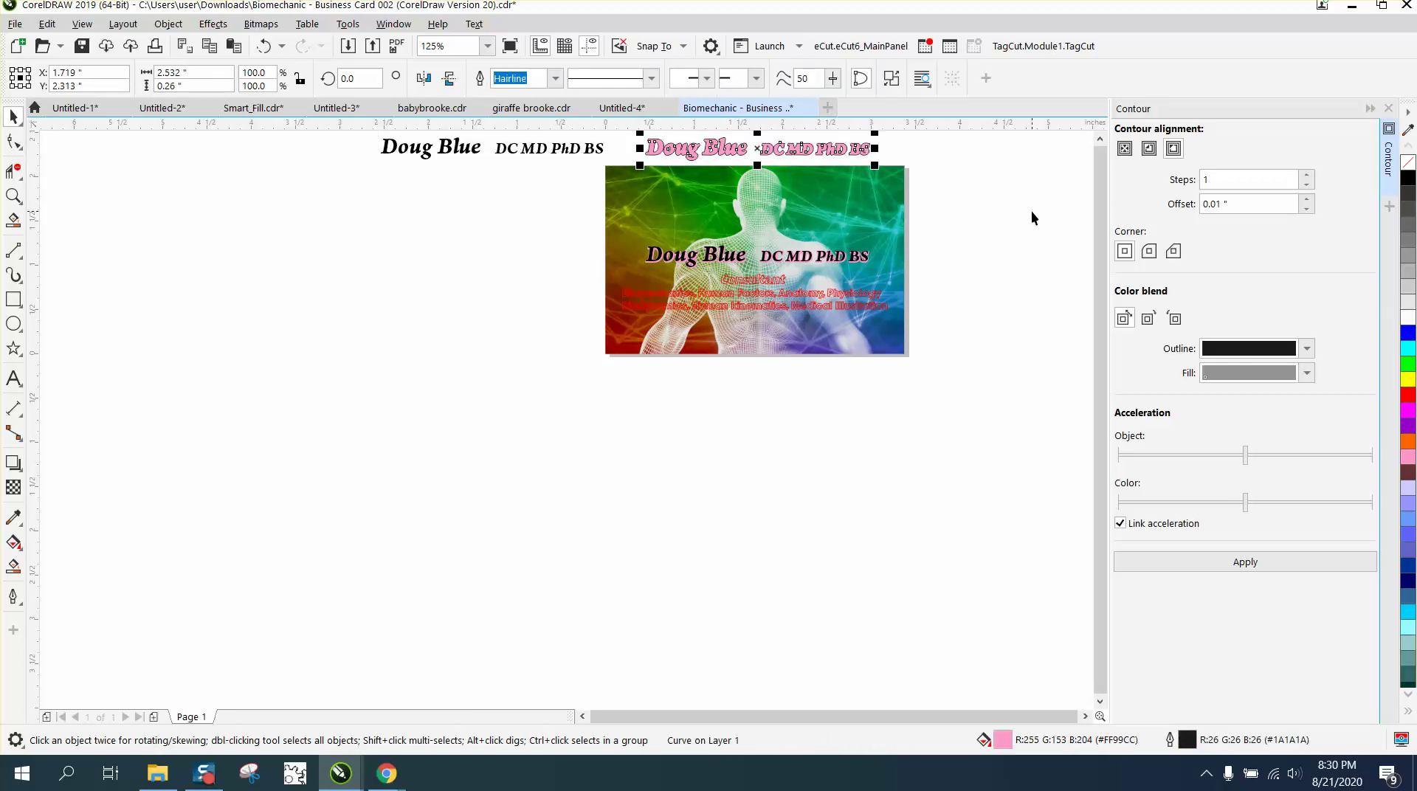
{"action": "right_click", "coordinate": [1407, 398]}
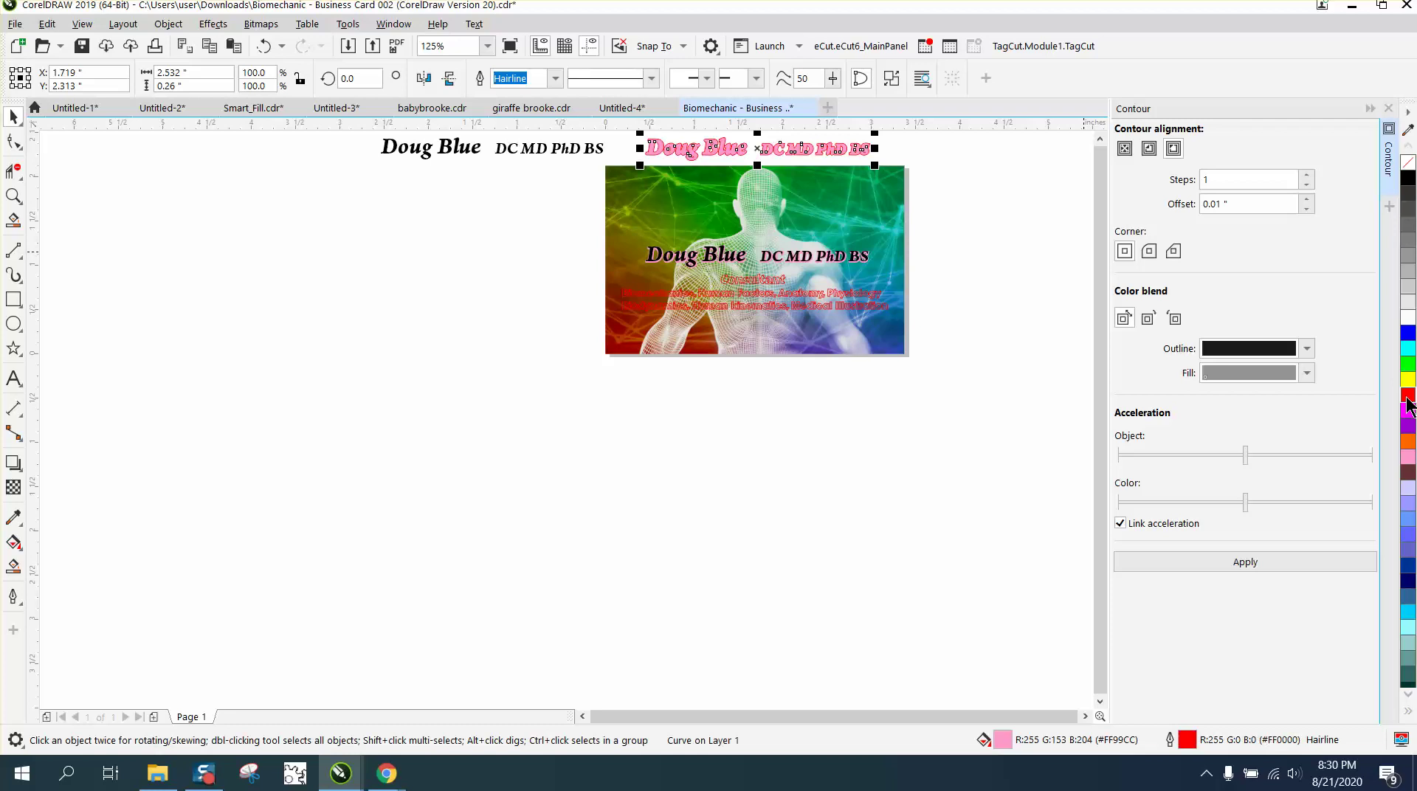
Nudge the pink contour and black text back onto the card above the original name line.
{"action": "key", "text": "Down"}
{"action": "key", "text": "Down"}
{"action": "key", "text": "Down"}
{"action": "key", "text": "Down"}
{"action": "key", "text": "Down"}
{"action": "key", "text": "Down"}
{"action": "key", "text": "Down"}
{"action": "key", "text": "Down"}
{"action": "key", "text": "Down"}
{"action": "key", "text": "Down"}
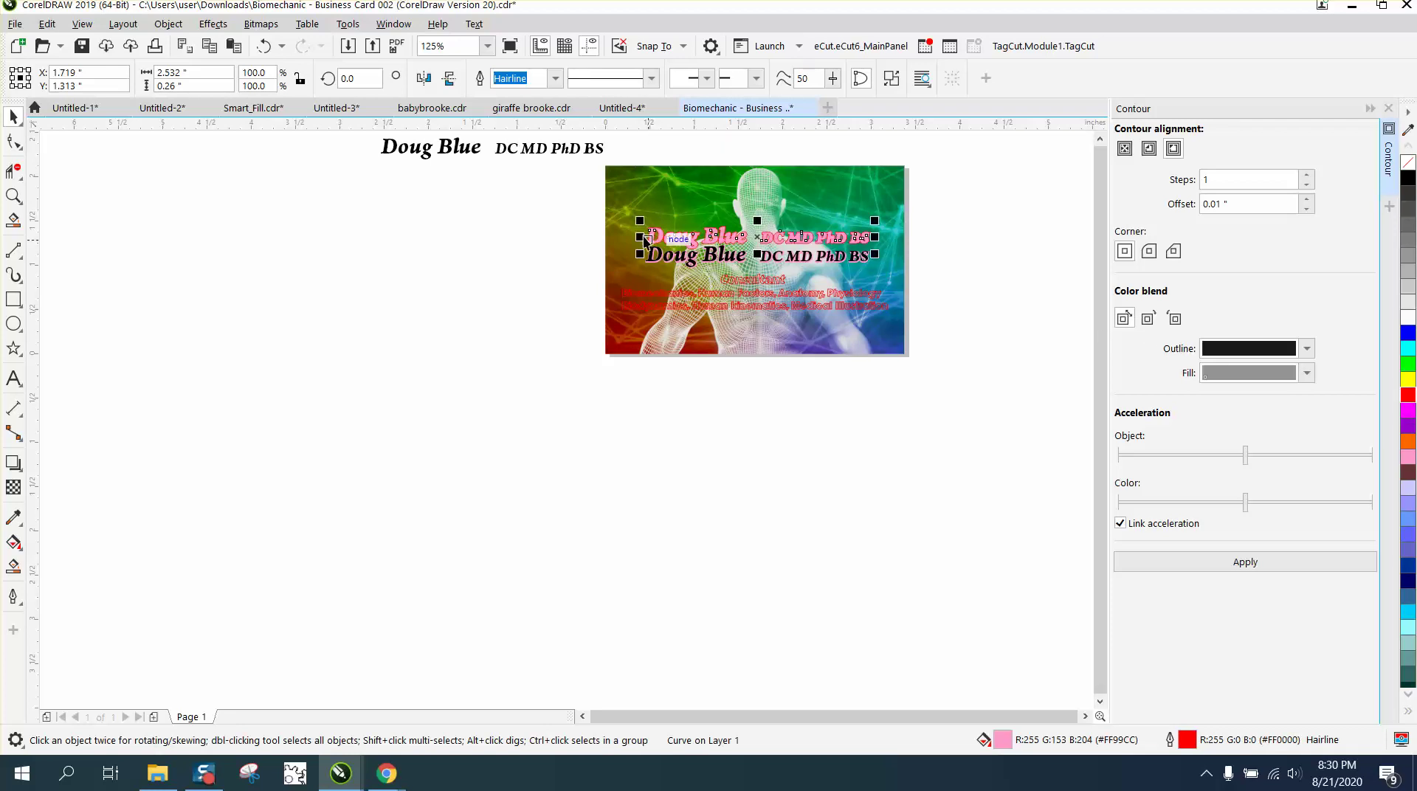
{"action": "left_click", "coordinate": [552, 154]}
{"action": "left_click", "coordinate": [552, 154]}
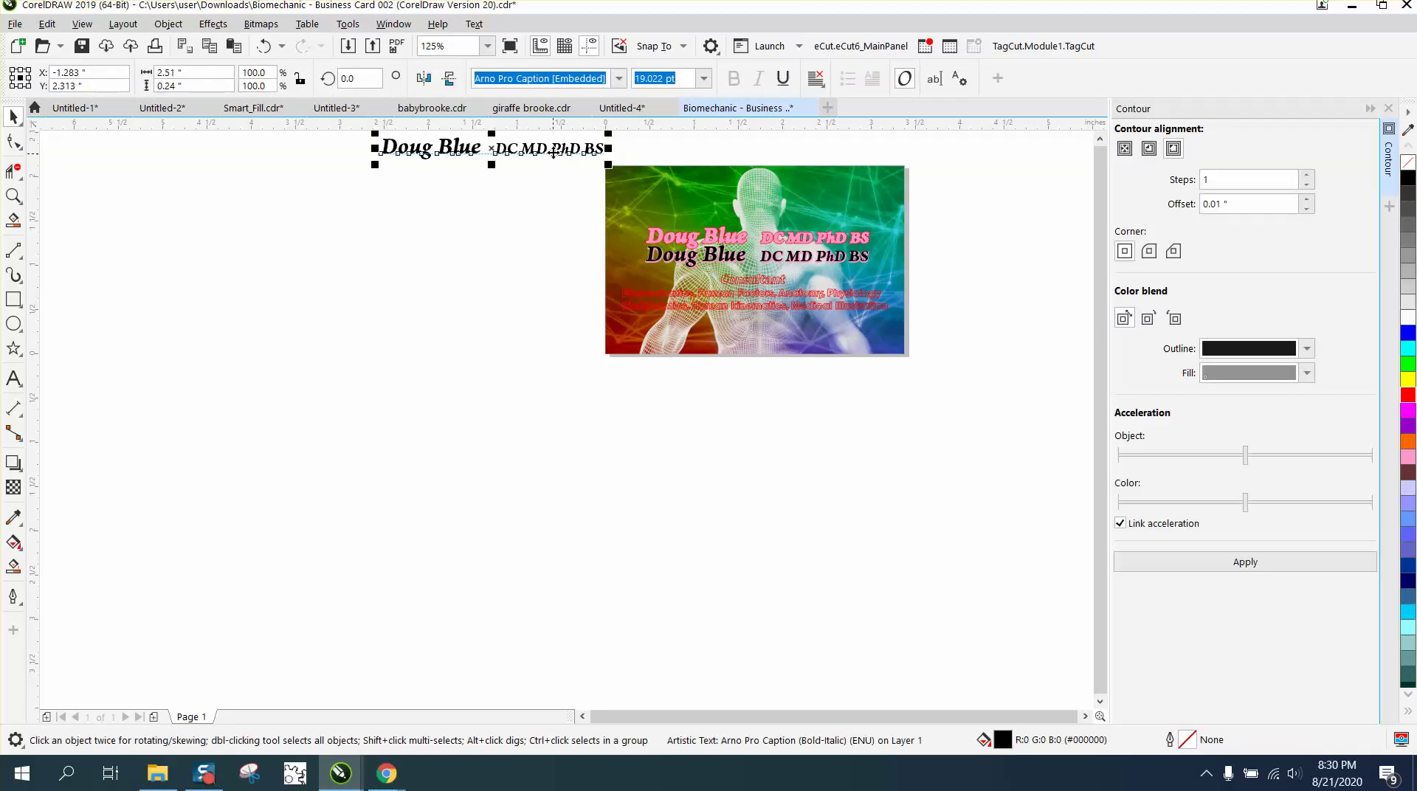
{"action": "key", "text": "Right"}
{"action": "key", "text": "Right"}
{"action": "key", "text": "Right"}
{"action": "key", "text": "Right"}
{"action": "key", "text": "Right"}
{"action": "key", "text": "Right"}
{"action": "key", "text": "Right"}
{"action": "key", "text": "Right"}
{"action": "key", "text": "Right"}
{"action": "key", "text": "Right"}
{"action": "key", "text": "Right"}
{"action": "key", "text": "Right"}
{"action": "key", "text": "Right"}
{"action": "key", "text": "Right"}
{"action": "key", "text": "Right"}
{"action": "key", "text": "Right"}
{"action": "key", "text": "Right"}
{"action": "key", "text": "Right"}
{"action": "key", "text": "Right"}
{"action": "key", "text": "Right"}
{"action": "key", "text": "Right"}
{"action": "key", "text": "Right"}
{"action": "key", "text": "Right"}
{"action": "key", "text": "Right"}
{"action": "key", "text": "Right"}
{"action": "key", "text": "Right"}
{"action": "key", "text": "Right"}
{"action": "key", "text": "Right"}
{"action": "key", "text": "Right"}
{"action": "key", "text": "Right"}
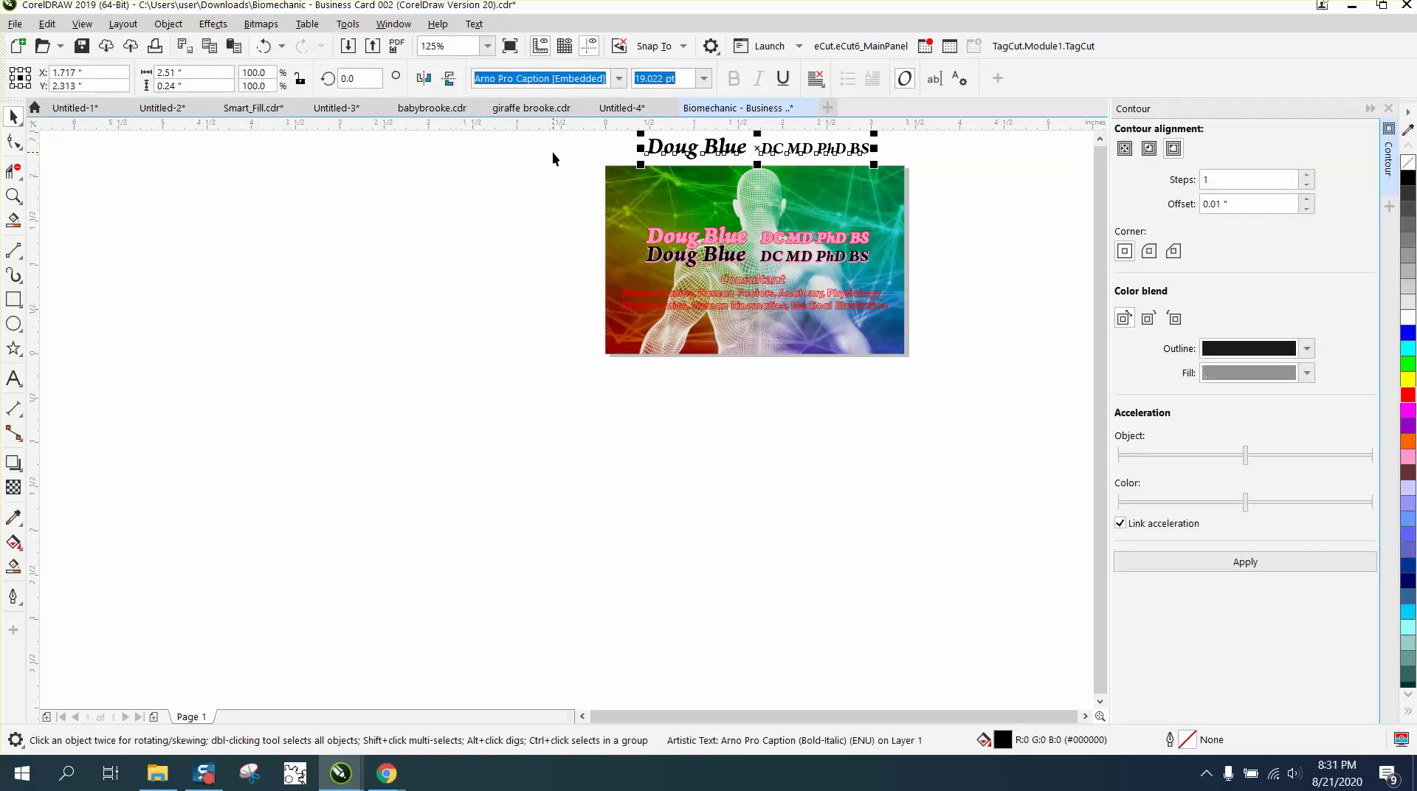
{"action": "key", "text": "Down"}
{"action": "key", "text": "Down"}
{"action": "key", "text": "Down"}
{"action": "key", "text": "Down"}
{"action": "key", "text": "Down"}
{"action": "key", "text": "Down"}
{"action": "key", "text": "Down"}
{"action": "key", "text": "Down"}
{"action": "key", "text": "Down"}
{"action": "key", "text": "Down"}
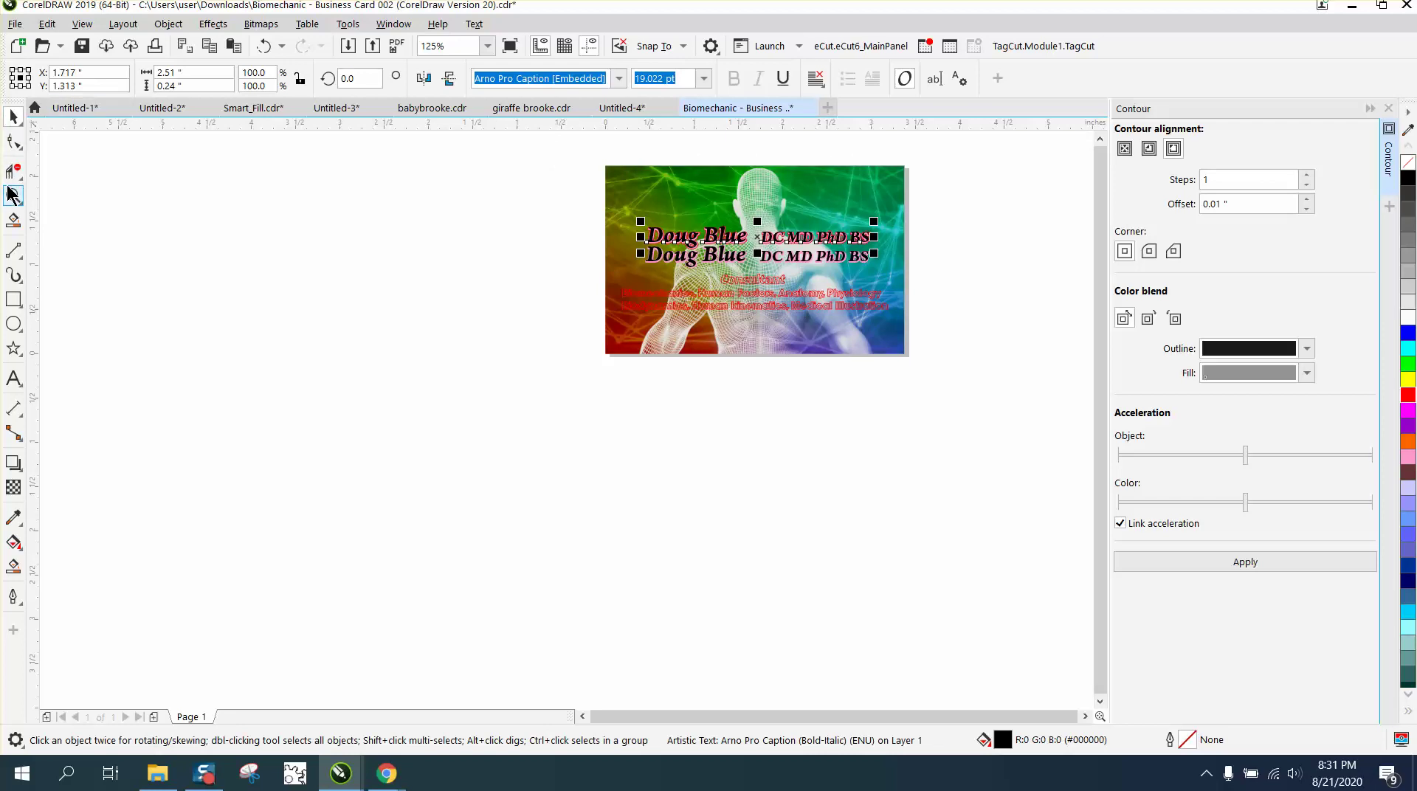
{"action": "left_click", "coordinate": [13, 195]}
{"action": "left_click_drag", "start_coordinate": [629, 193], "coordinate": [891, 300]}
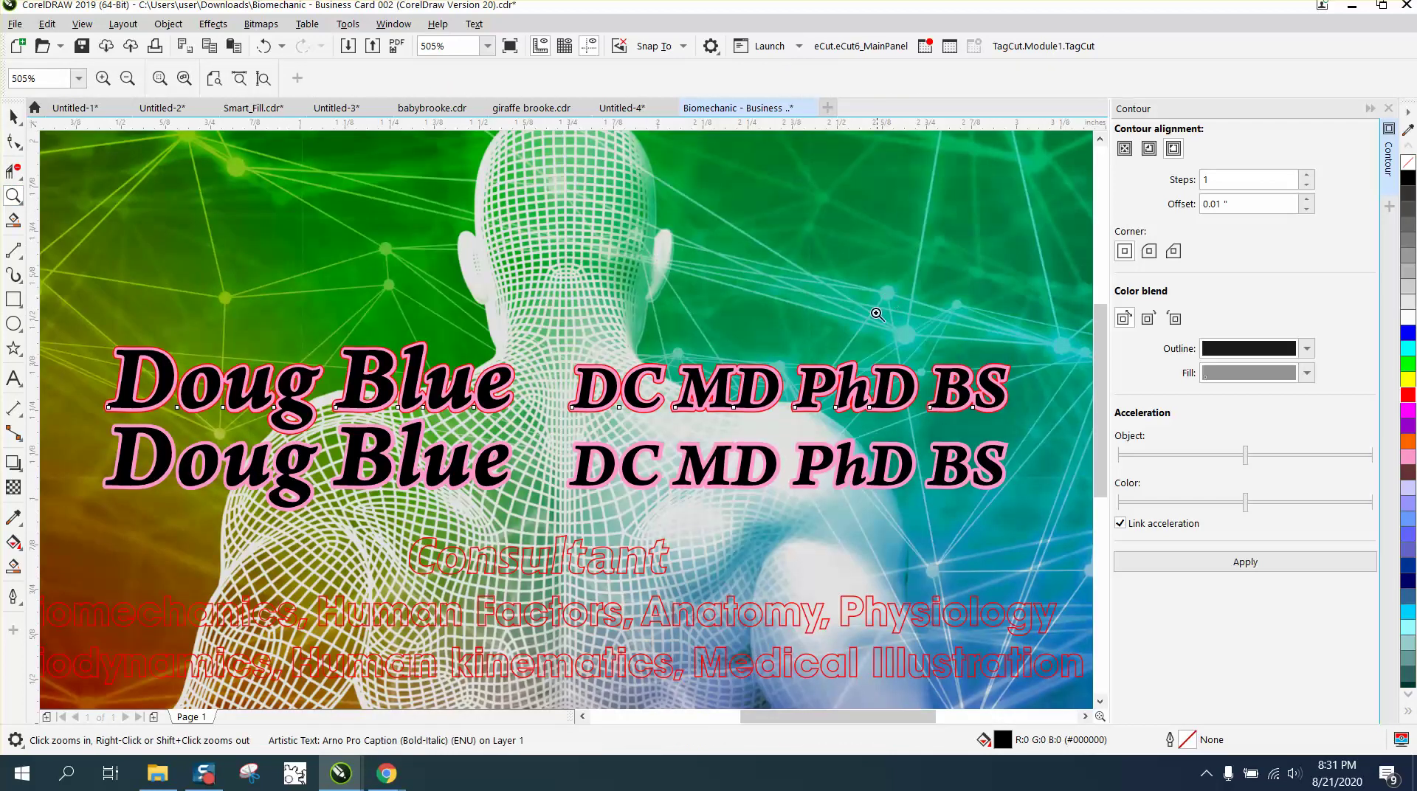
{"action": "right_click", "coordinate": [799, 379]}
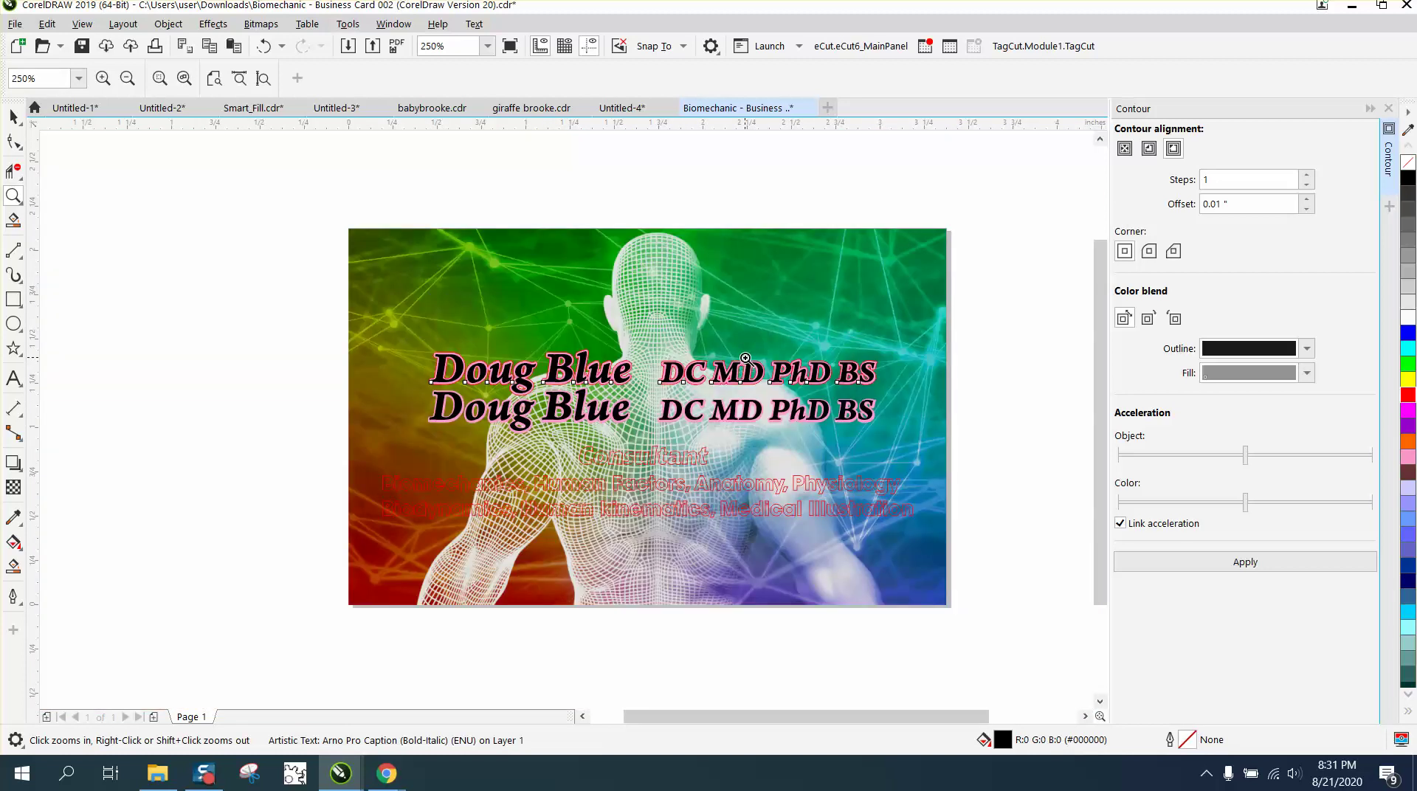